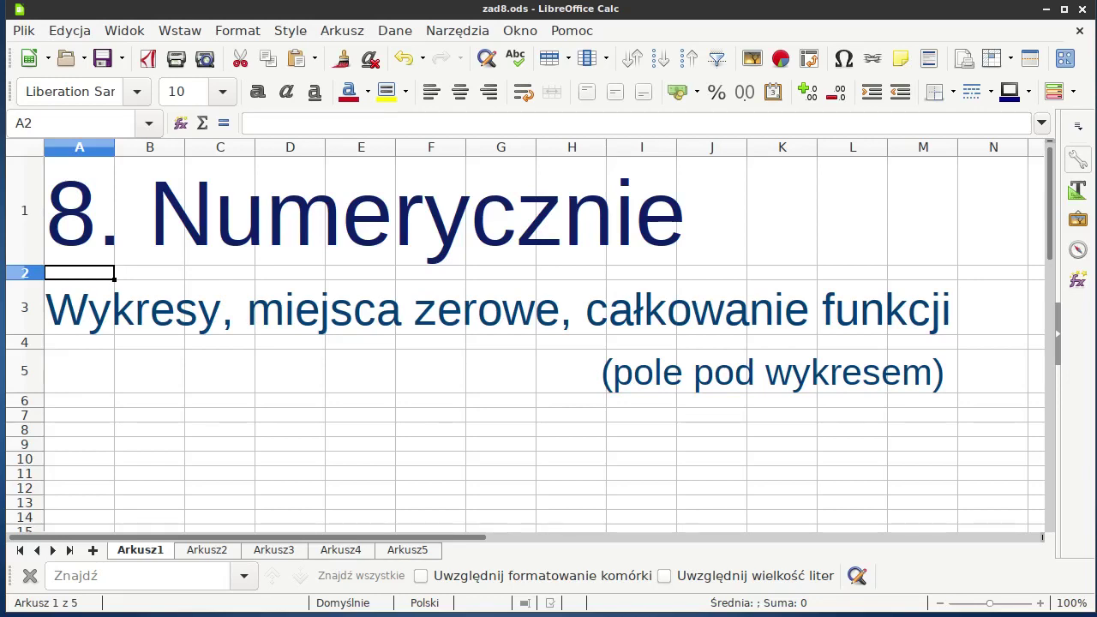
Switch from LibreOffice Calc to the Firefox window showing the school office-course task page.
key(alt+Tab)
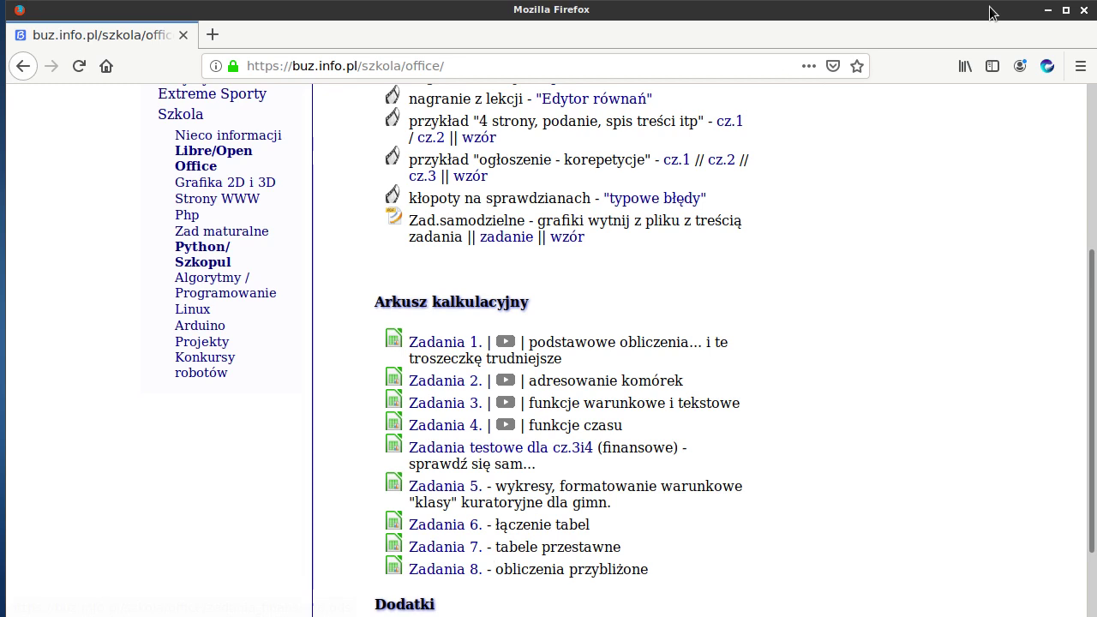
Minimize Firefox to bring back zad8.ods on the Zadanie 1 sheet with its sample cosine chart.
click(1046, 12)
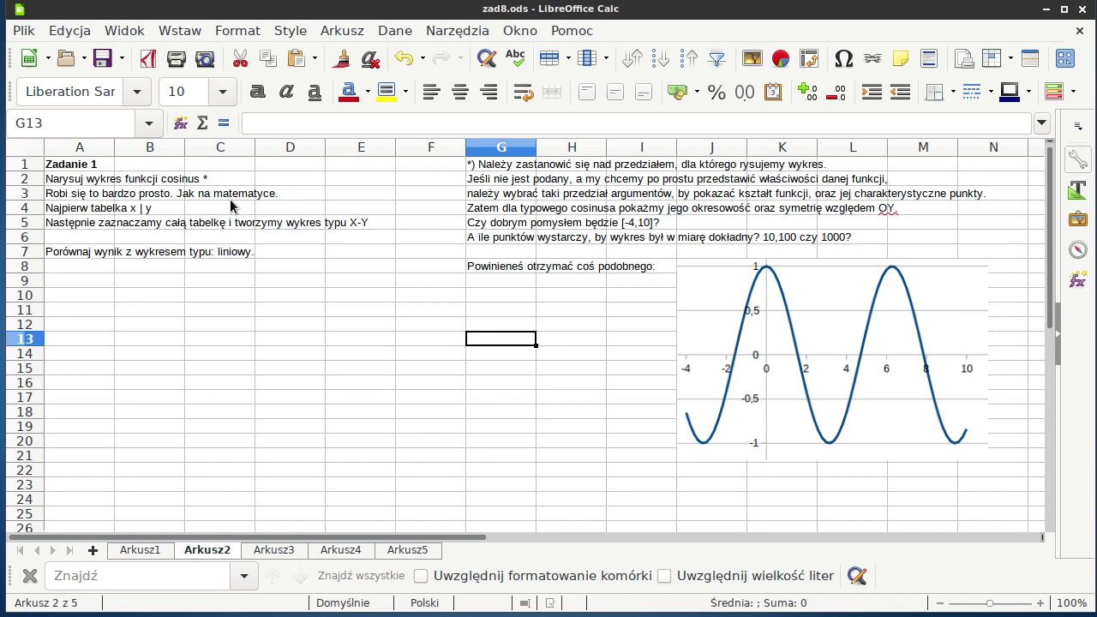
Type the header x in A9 and y in B9, then select A10.
click(98, 283)
text(x)
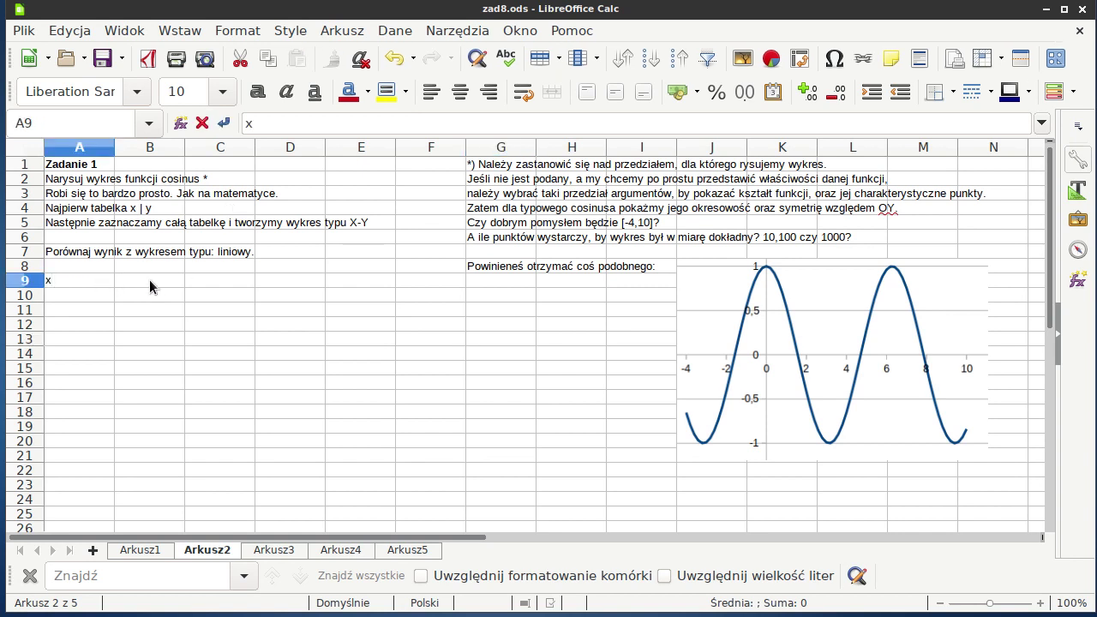
click(149, 279)
text(y)
key(Return)
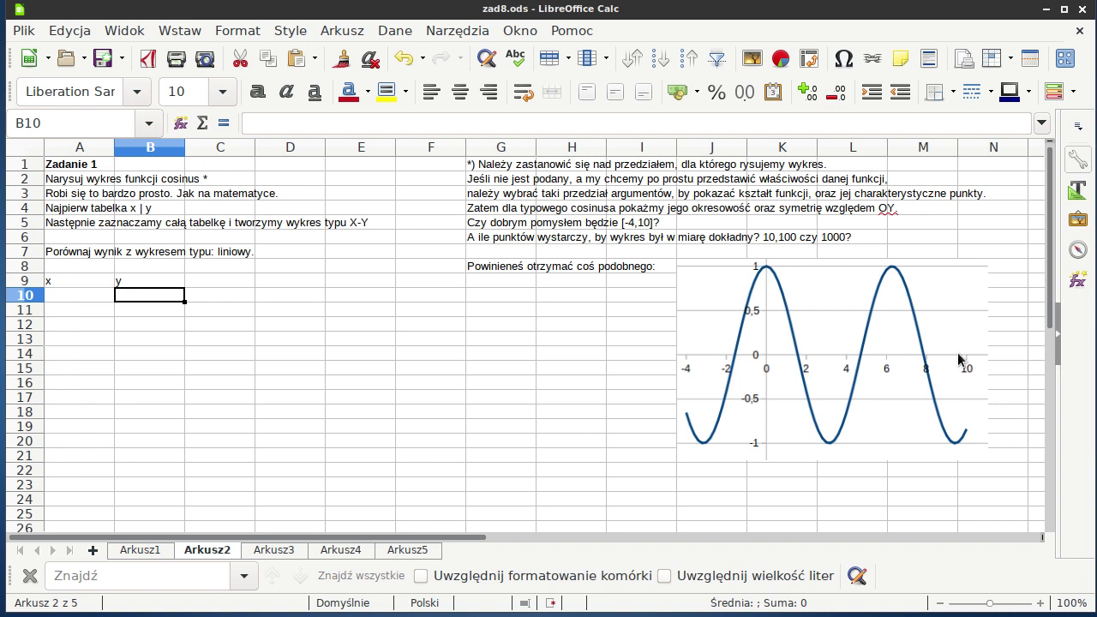
click(90, 295)
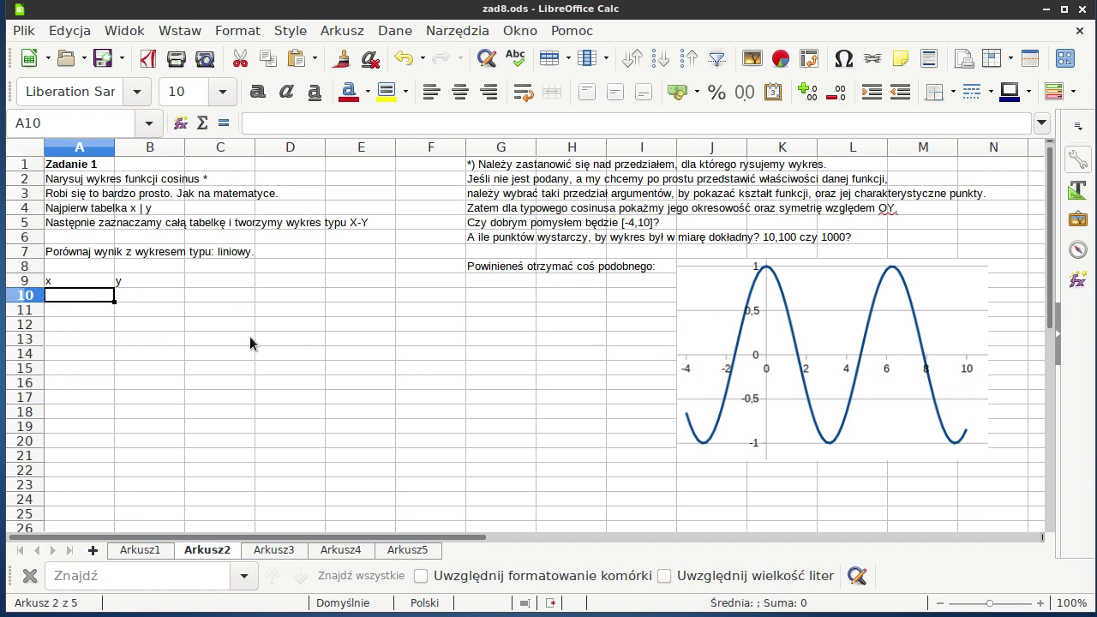
Enter -4 and -3,5 in A10:A11 and extend the series down to 10 in A38.
text(-)
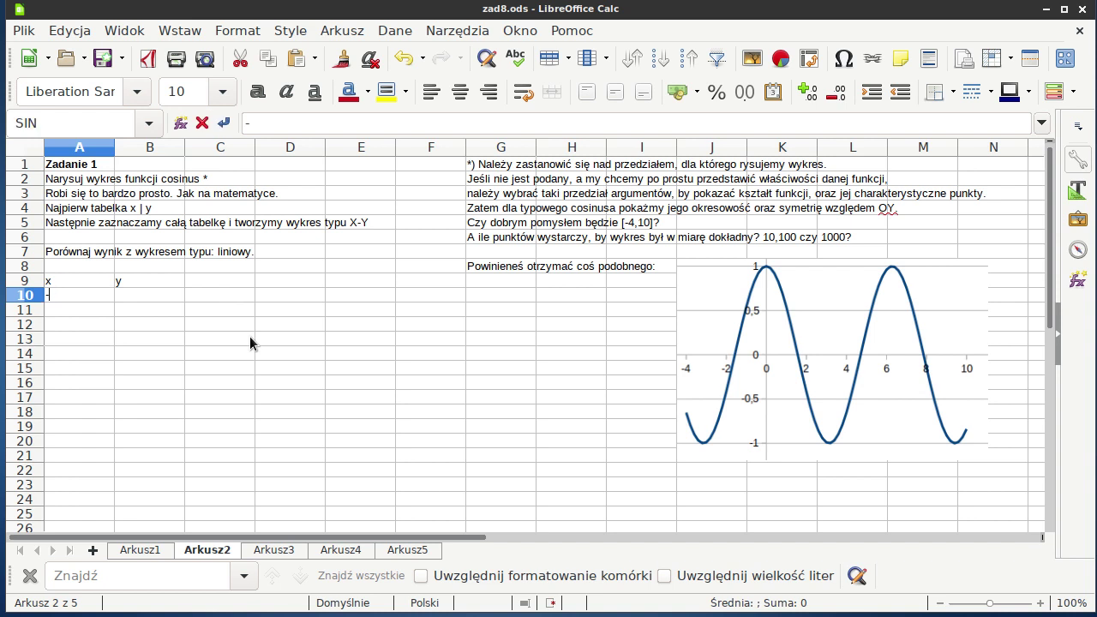
text(4)
key(Return)
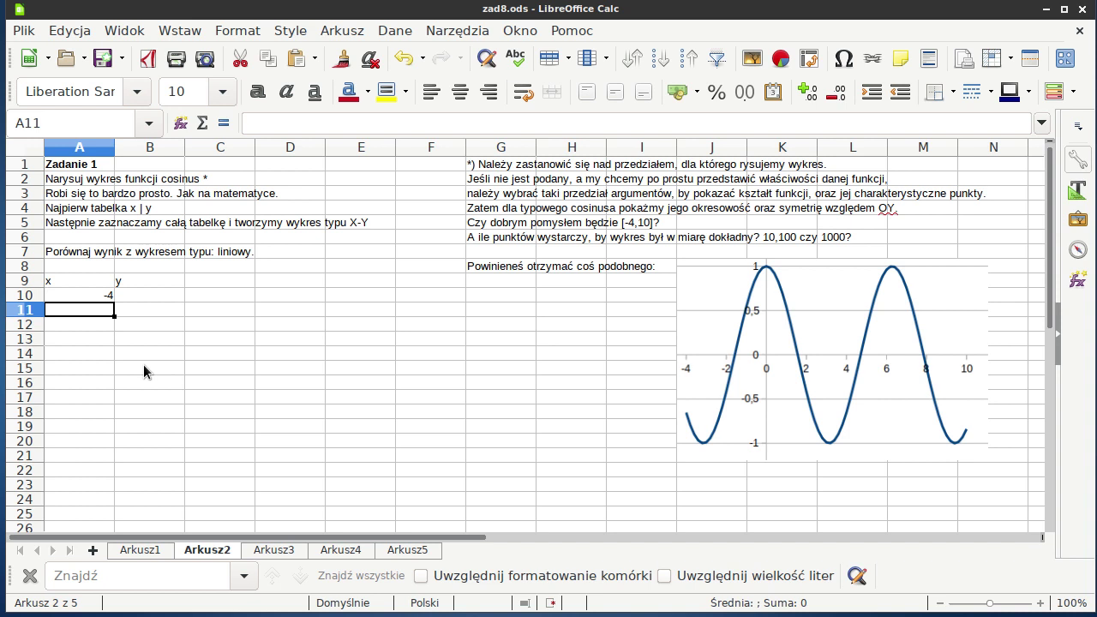
text(-3)
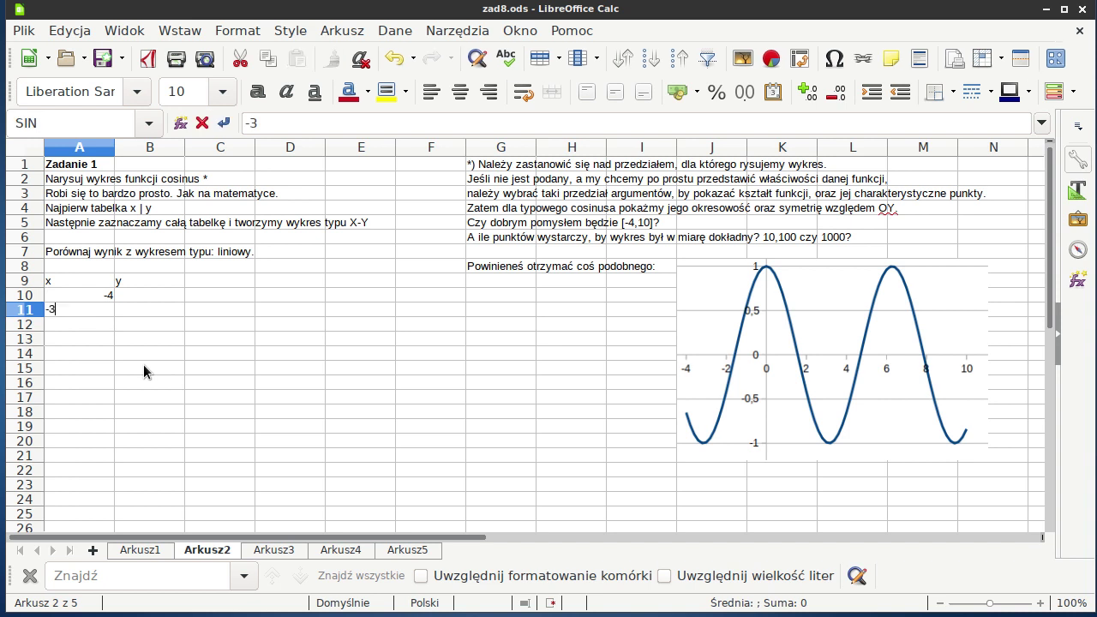
text(,5)
key(Return)
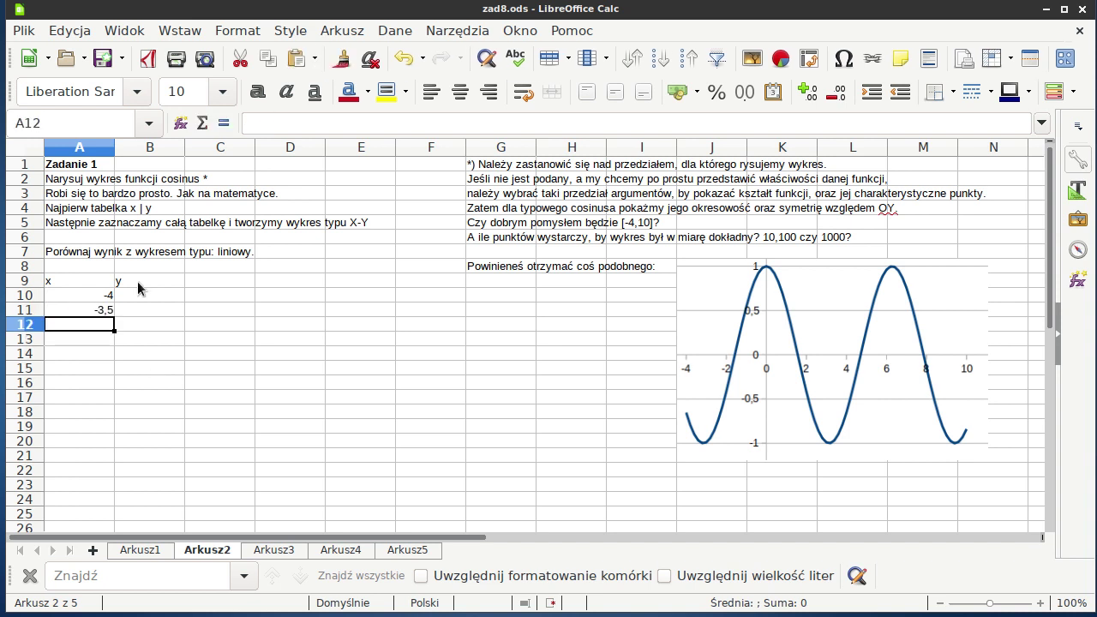
mouse_move(96, 295)
mouse_down()
mouse_move(116, 540)
mouse_move(103, 558)
mouse_move(104, 498)
mouse_move(80, 497)
mouse_up()
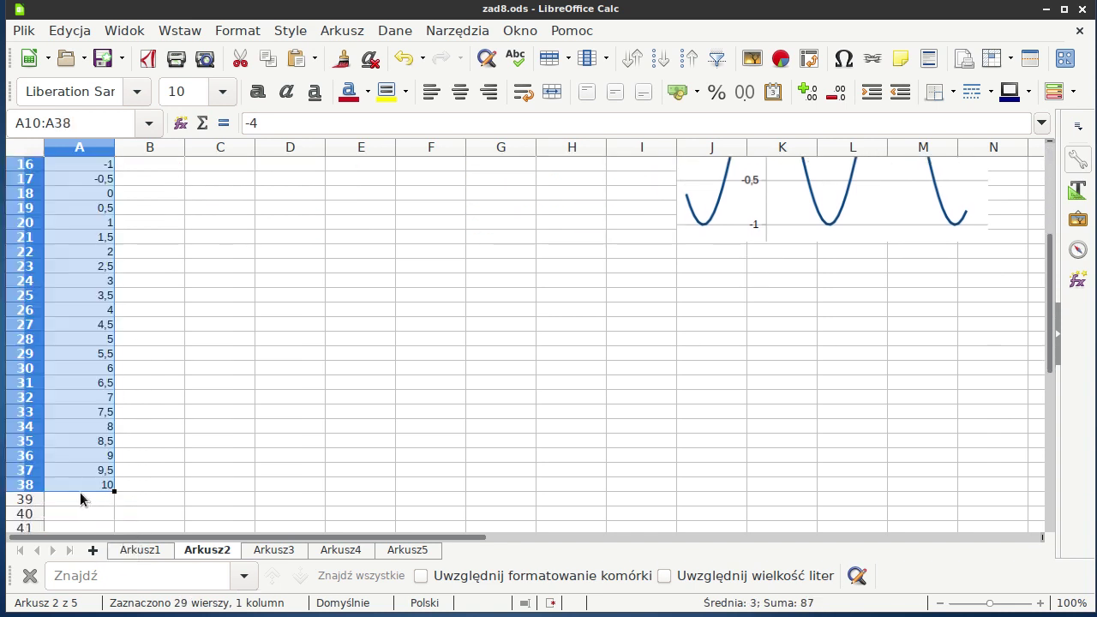
scroll(181, 343, up, 5)
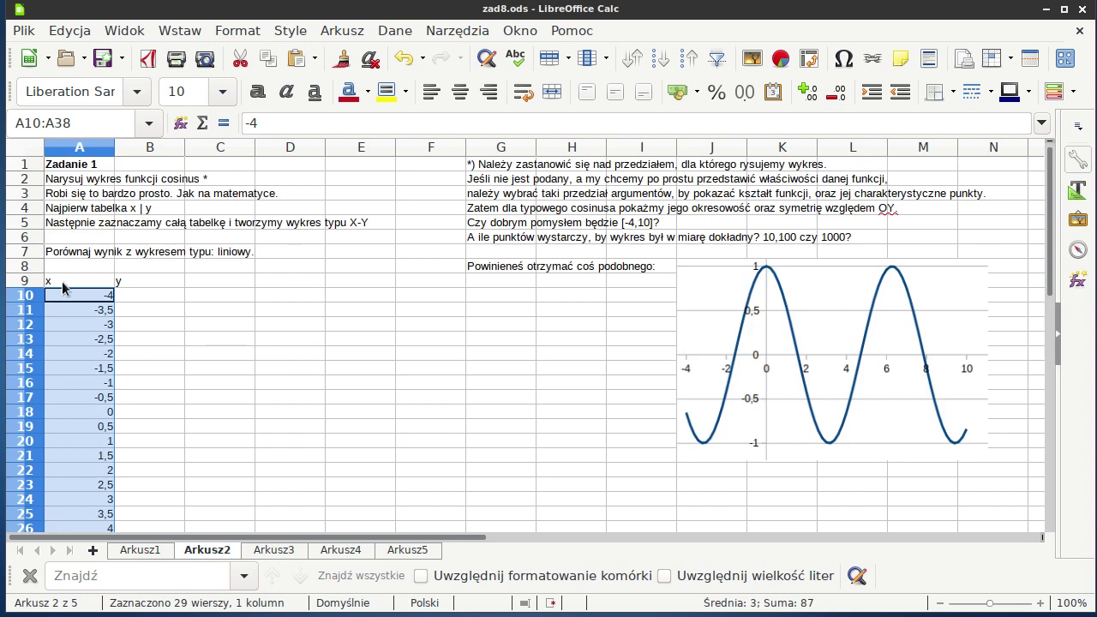
Enter =COS(A10) in B10, fill it down to B38, and select the whole A9:B38 table.
click(157, 296)
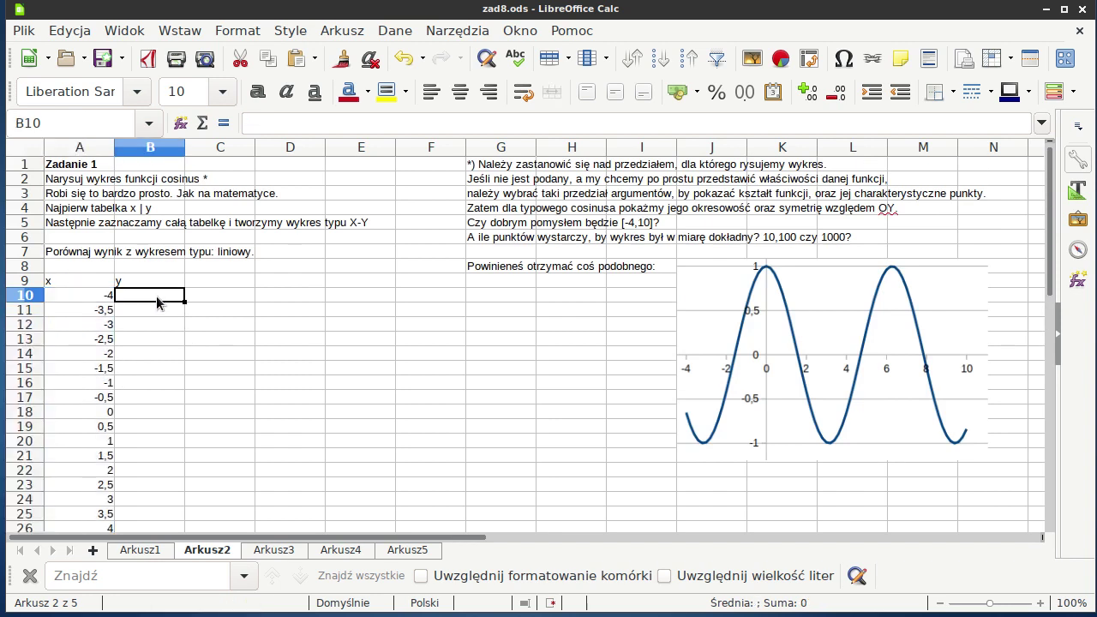
text(=sin)
key(BackSpace)
key(BackSpace)
key(BackSpace)
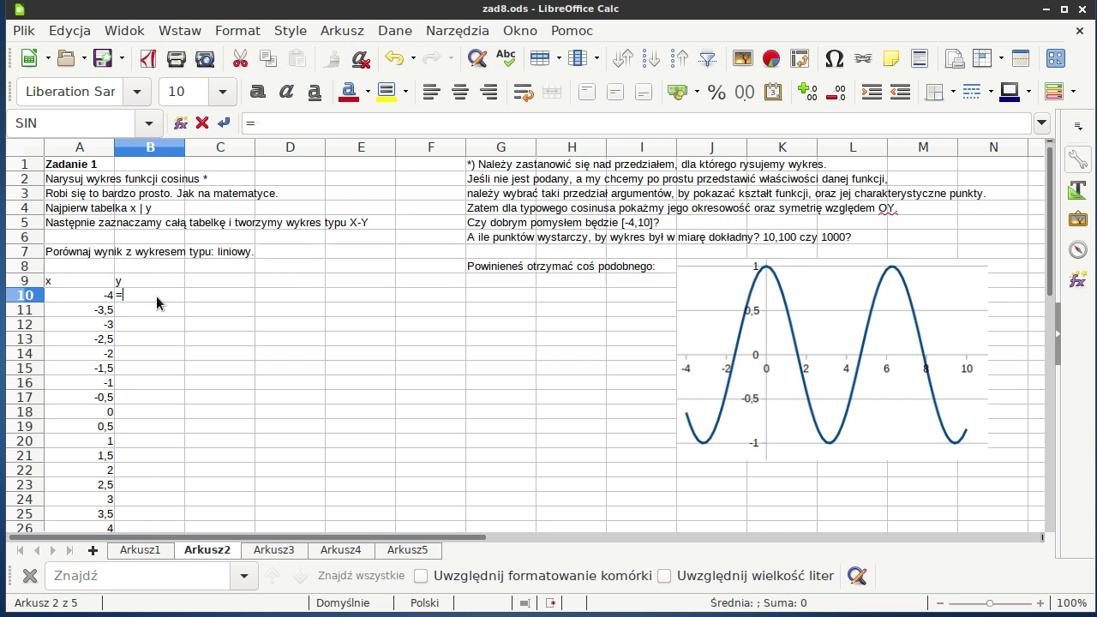
text(cos()
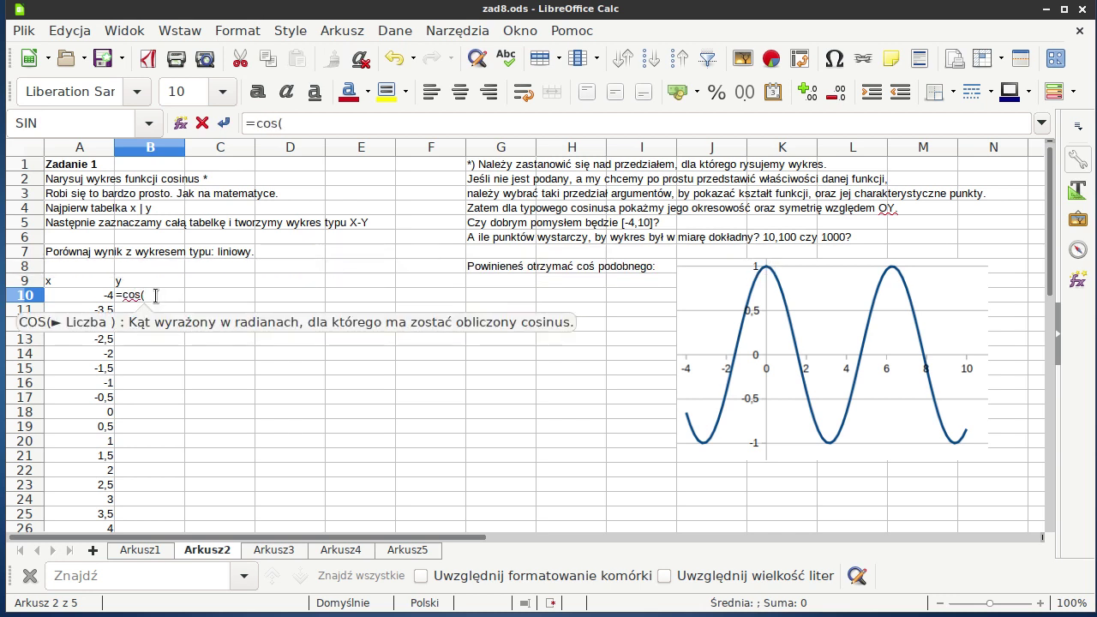
text())
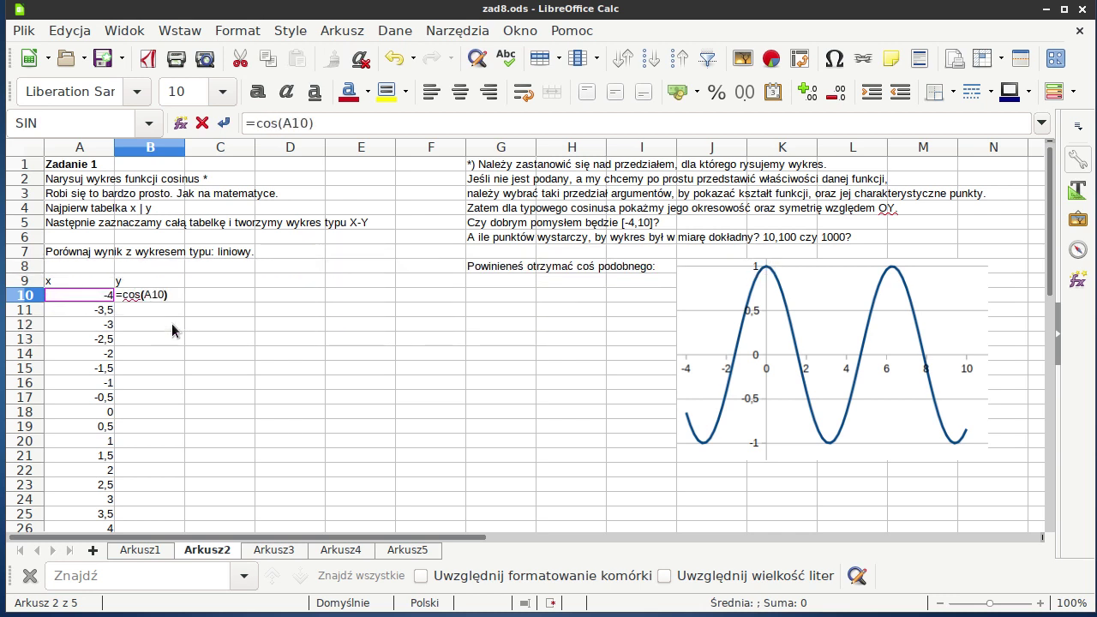
key(Return)
click(155, 297)
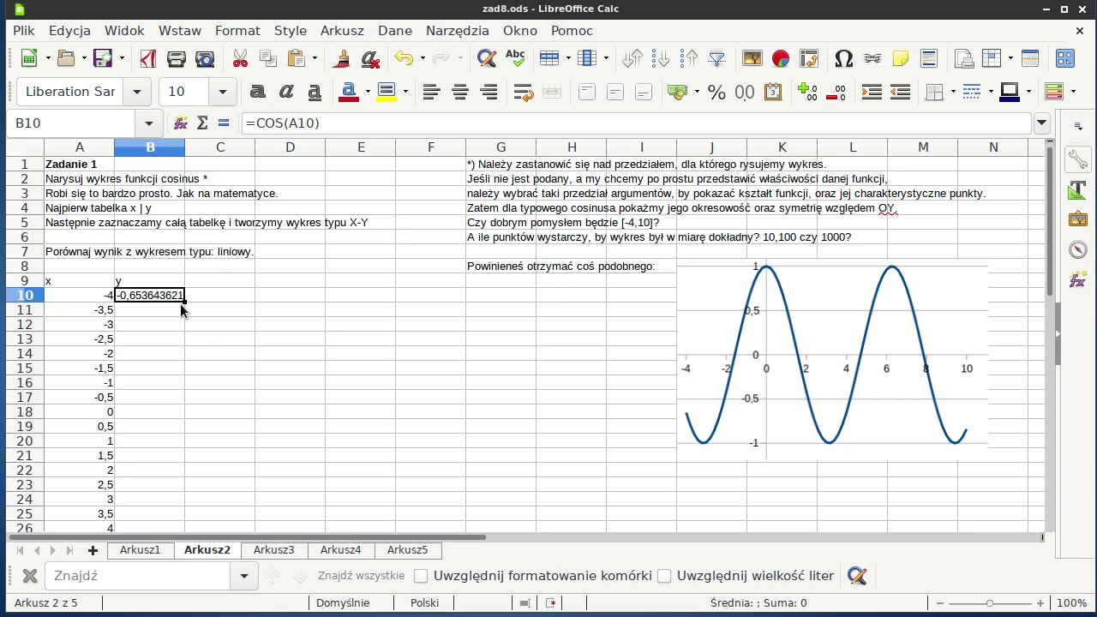
double_click(183, 303)
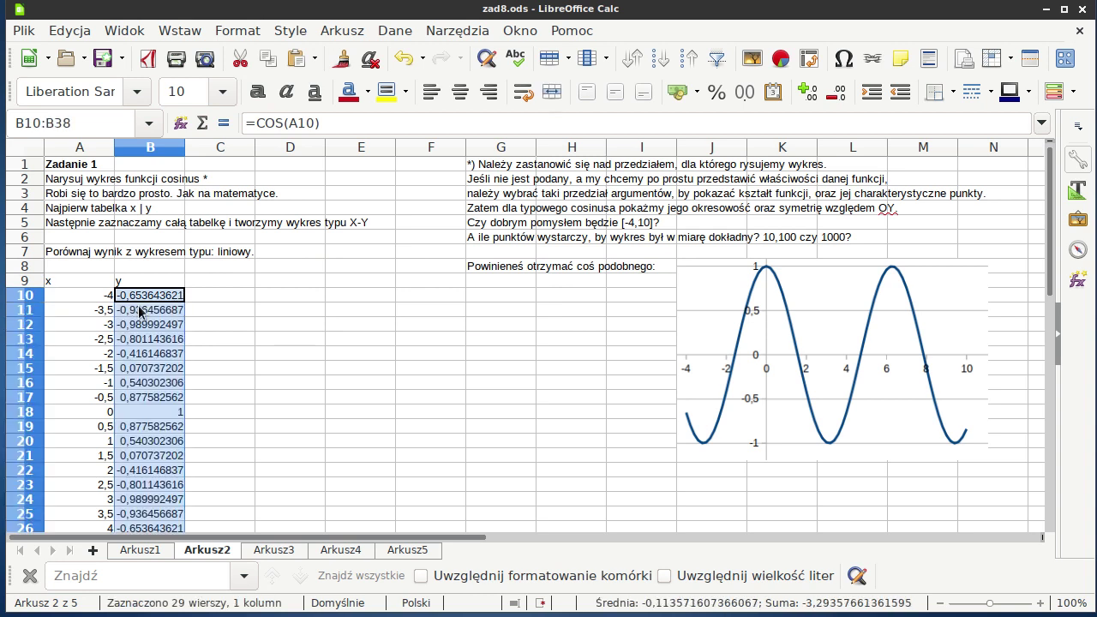
key(ctrl+KP_Multiply)
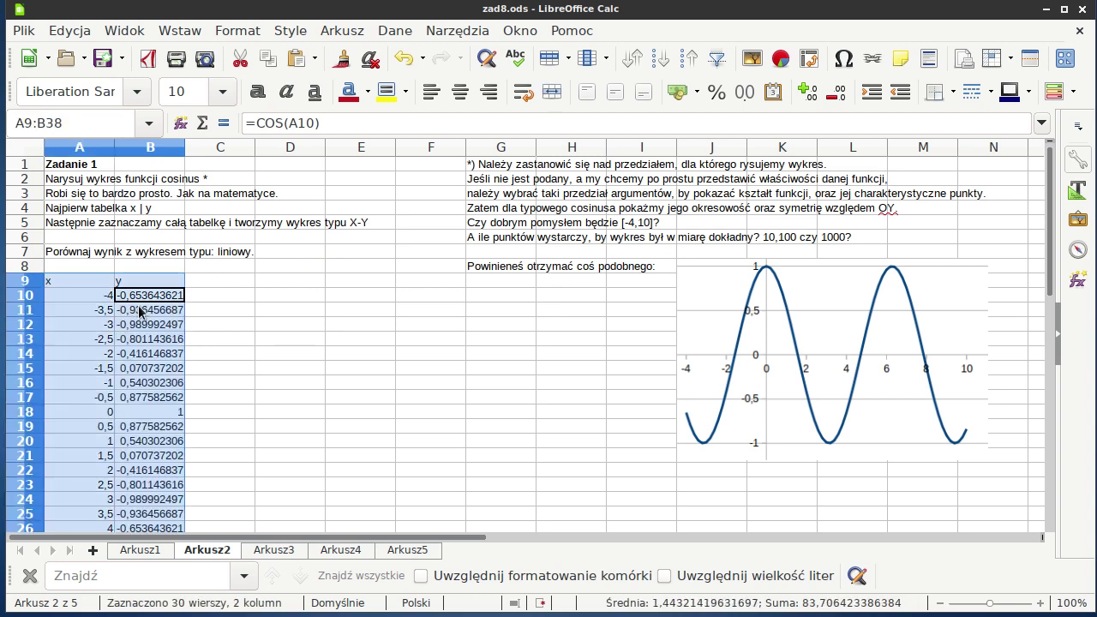
click(779, 59)
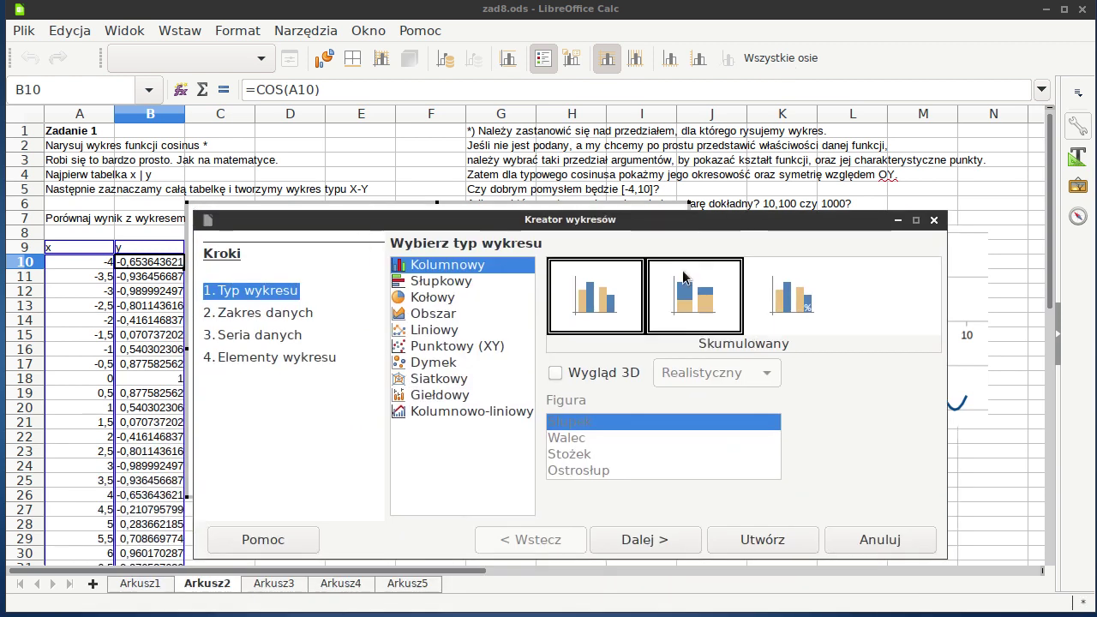
click(461, 334)
mouse_move(538, 221)
mouse_down()
mouse_move(662, 238)
mouse_move(771, 314)
mouse_up()
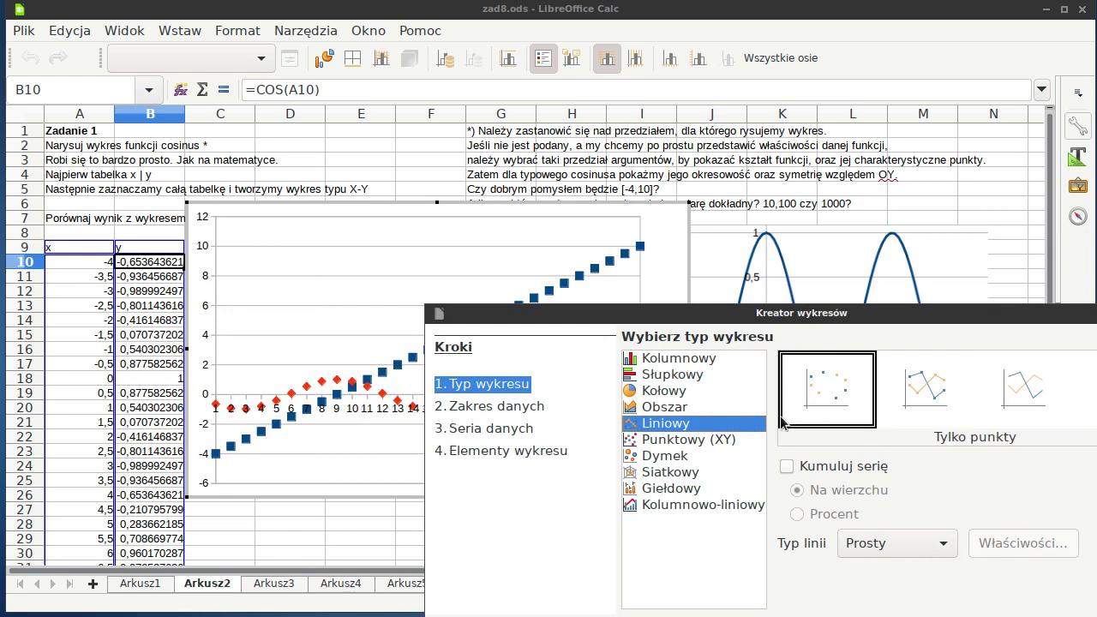
click(710, 440)
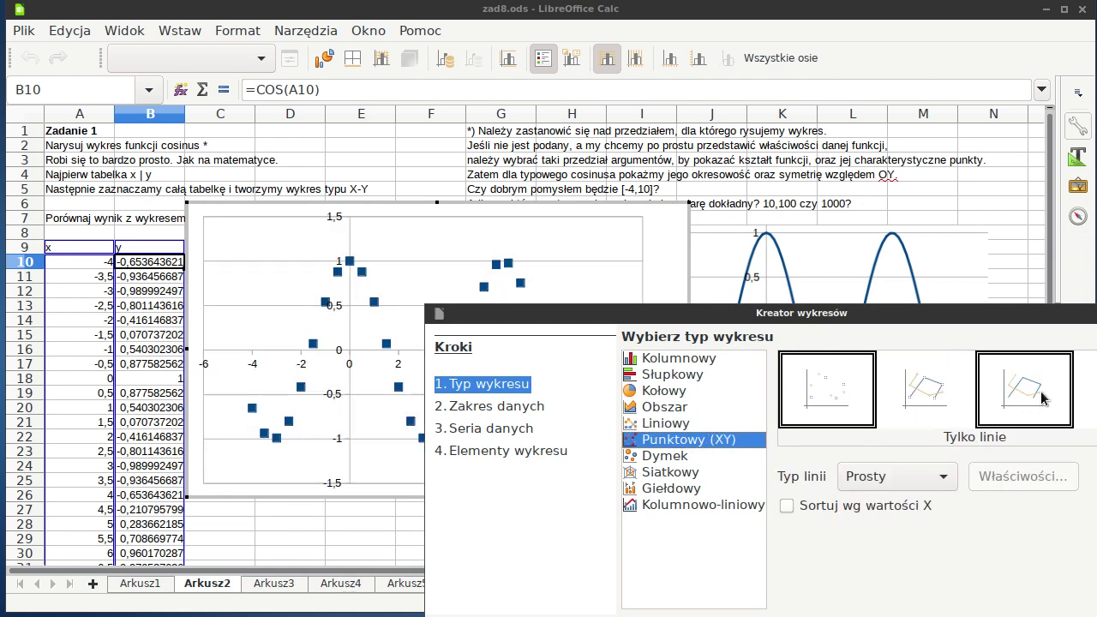
click(1016, 385)
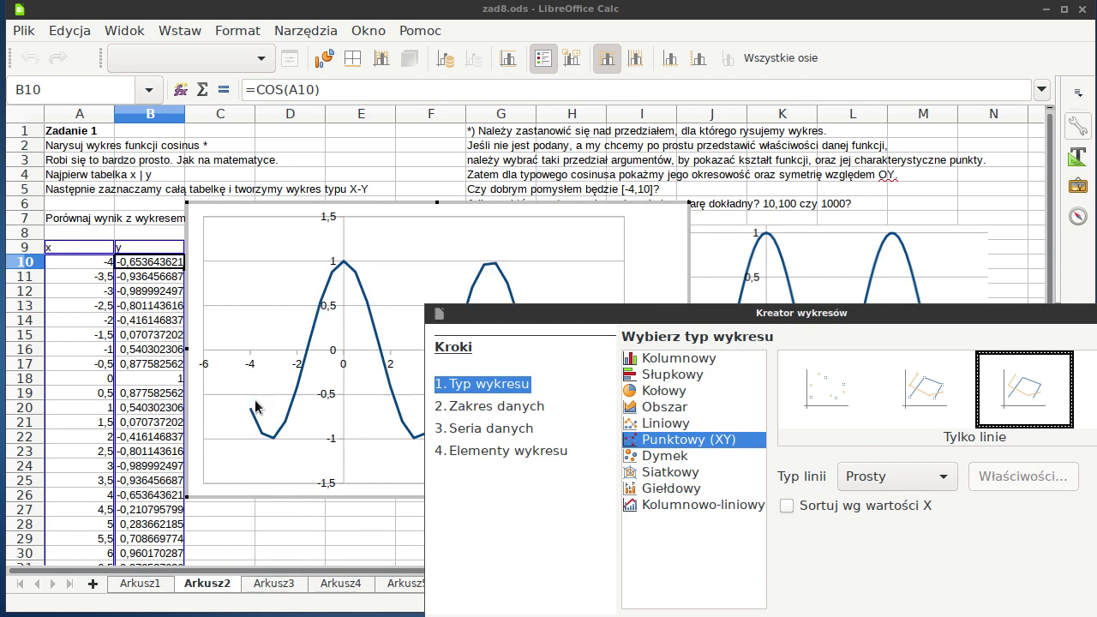
mouse_move(524, 314)
mouse_down()
mouse_move(721, 367)
mouse_move(687, 484)
mouse_up()
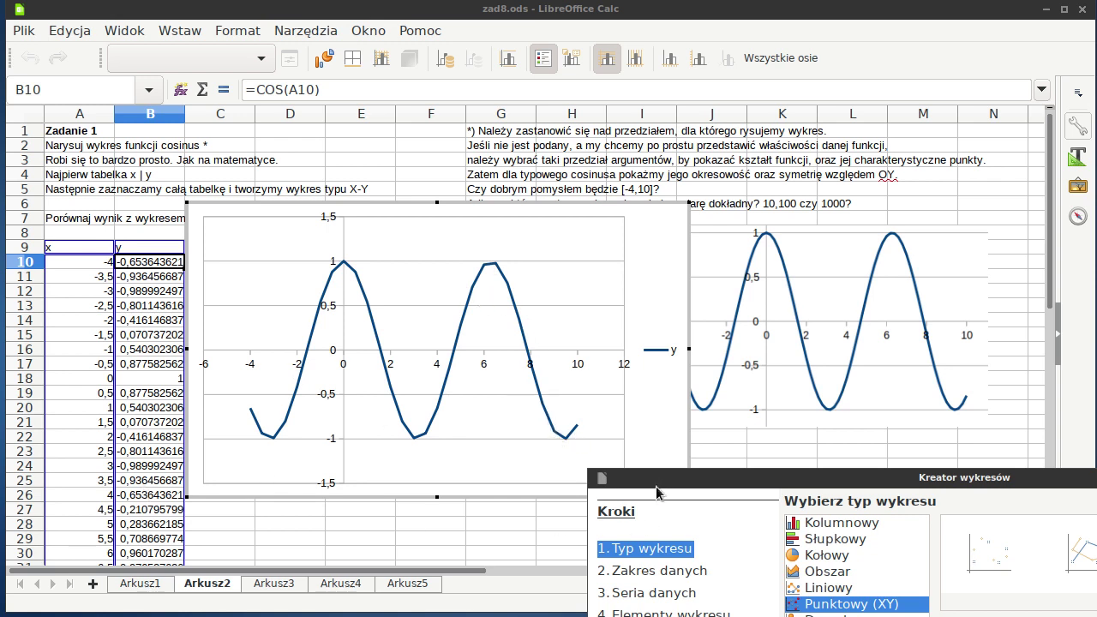
mouse_move(658, 488)
mouse_down()
mouse_move(449, 424)
mouse_move(484, 442)
mouse_up()
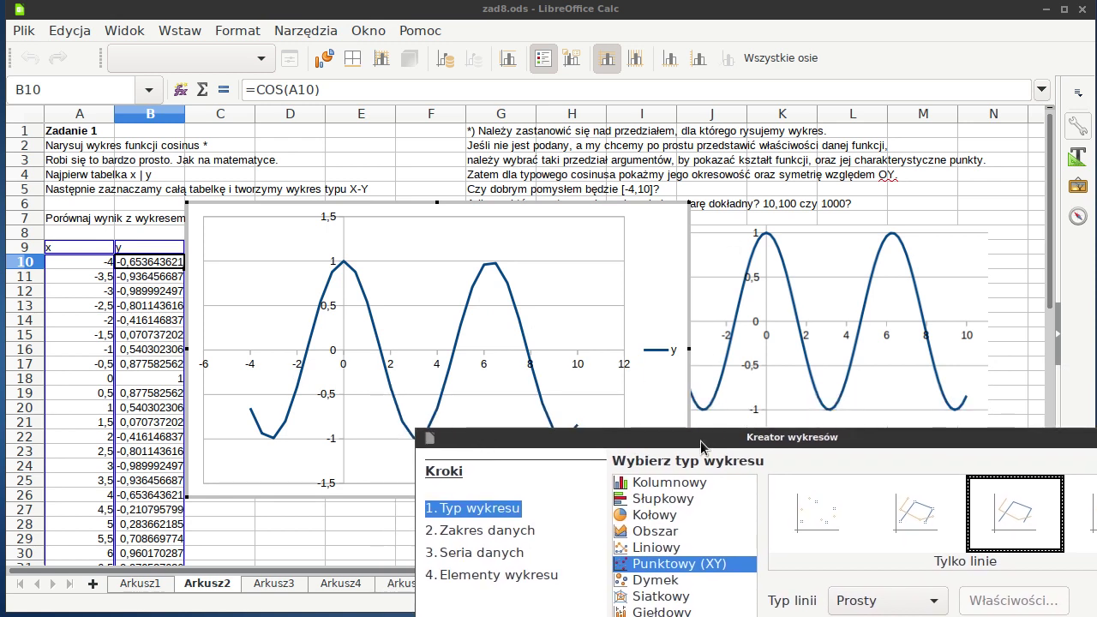
drag(701, 447, 543, 223)
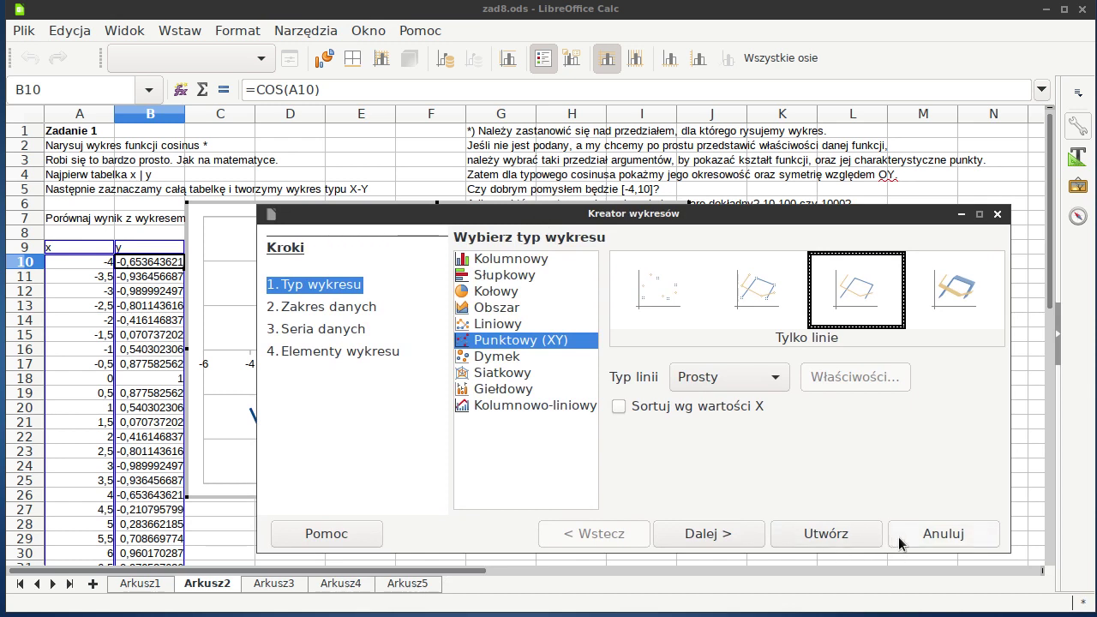
click(926, 534)
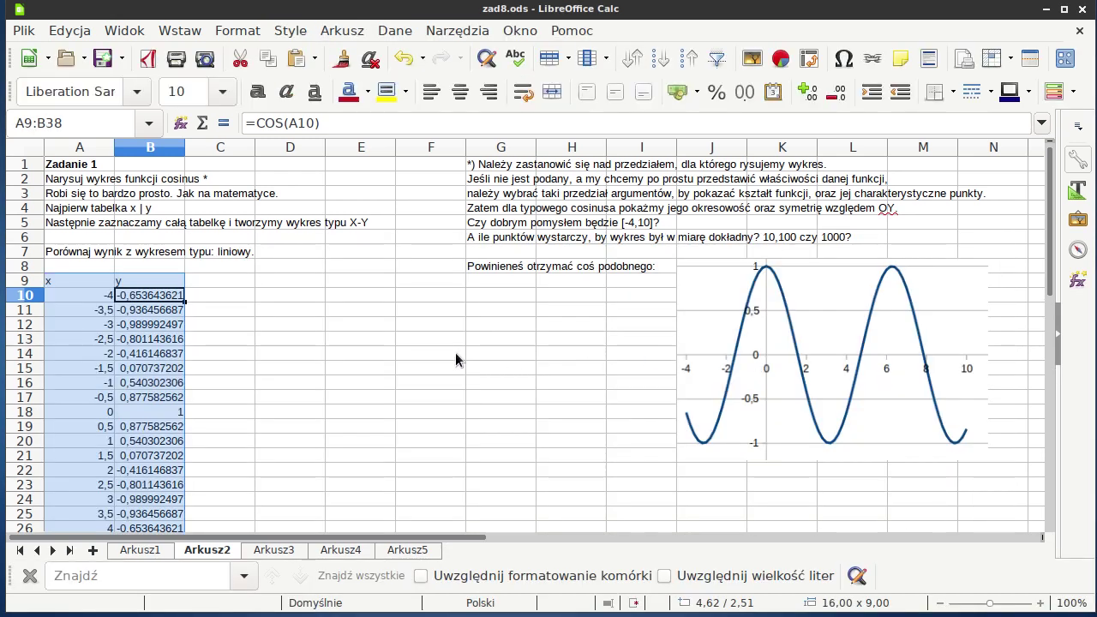
Open sheet Arkusz3 with the Zadanie 2 task and select cell A10.
click(278, 549)
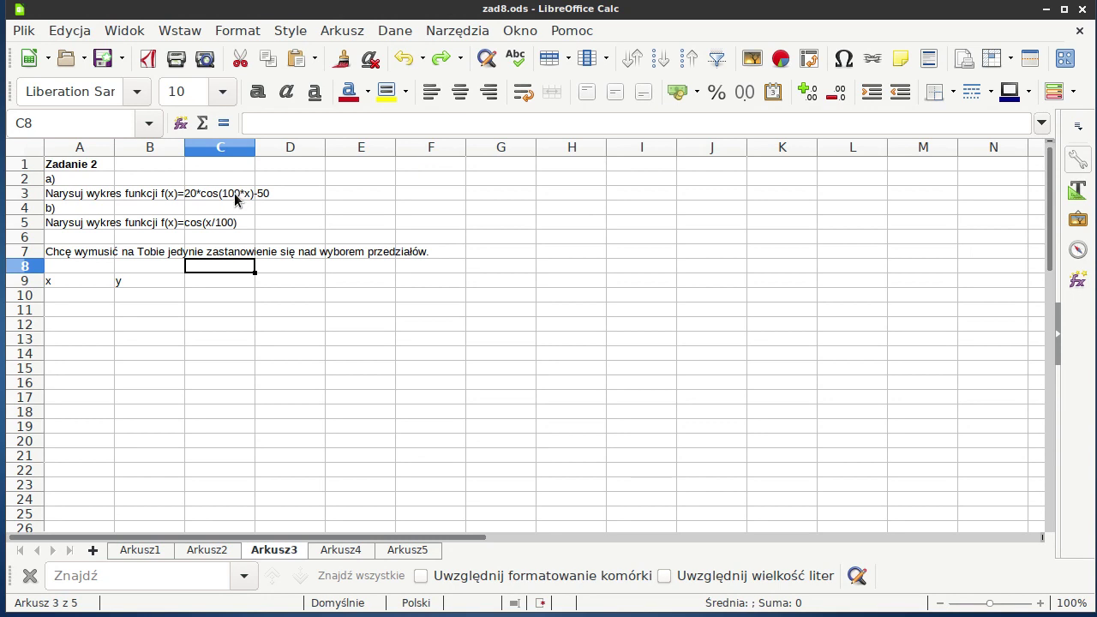
click(93, 293)
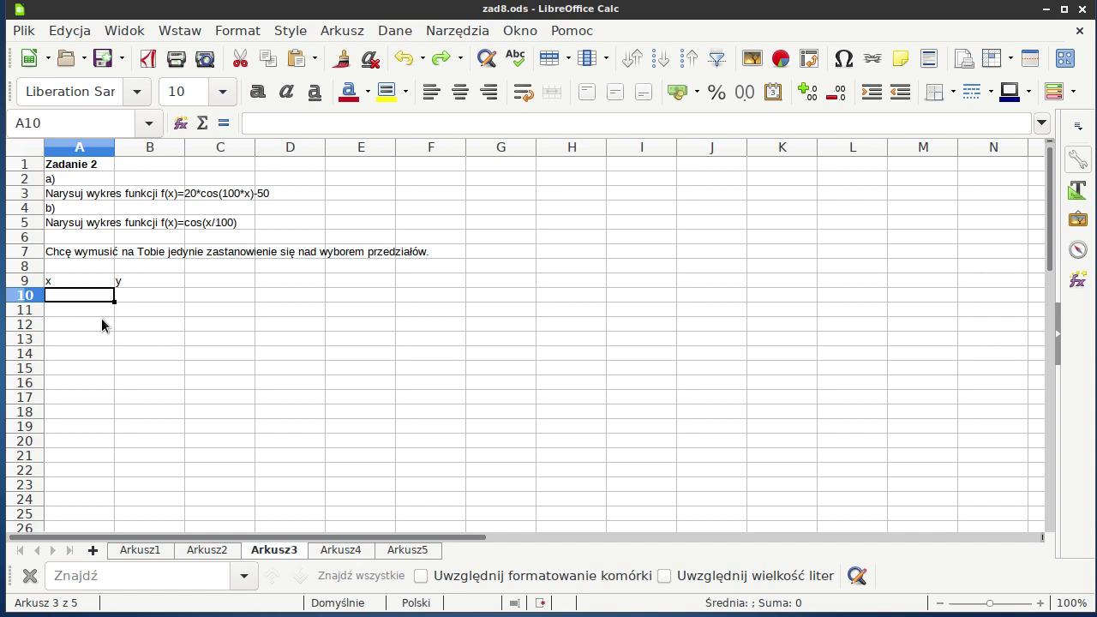
Enter -0,1 and -0,095 in A10:A11 and extend the x series to 0,1 in row 50.
text(-,01)
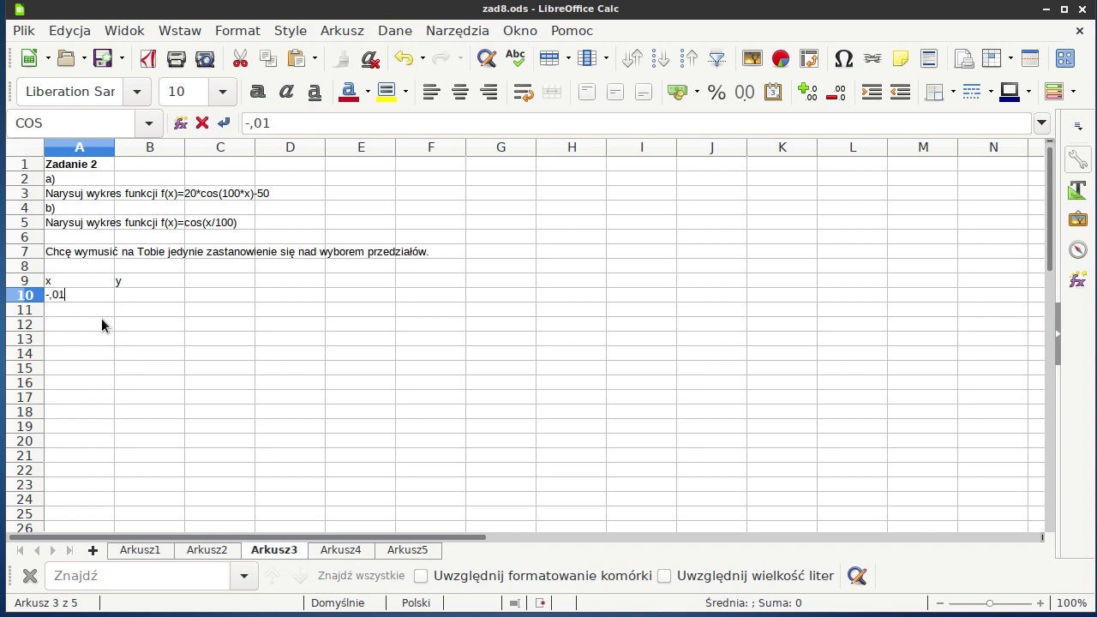
key(BackSpace)
key(BackSpace)
text(0)
key(Return)
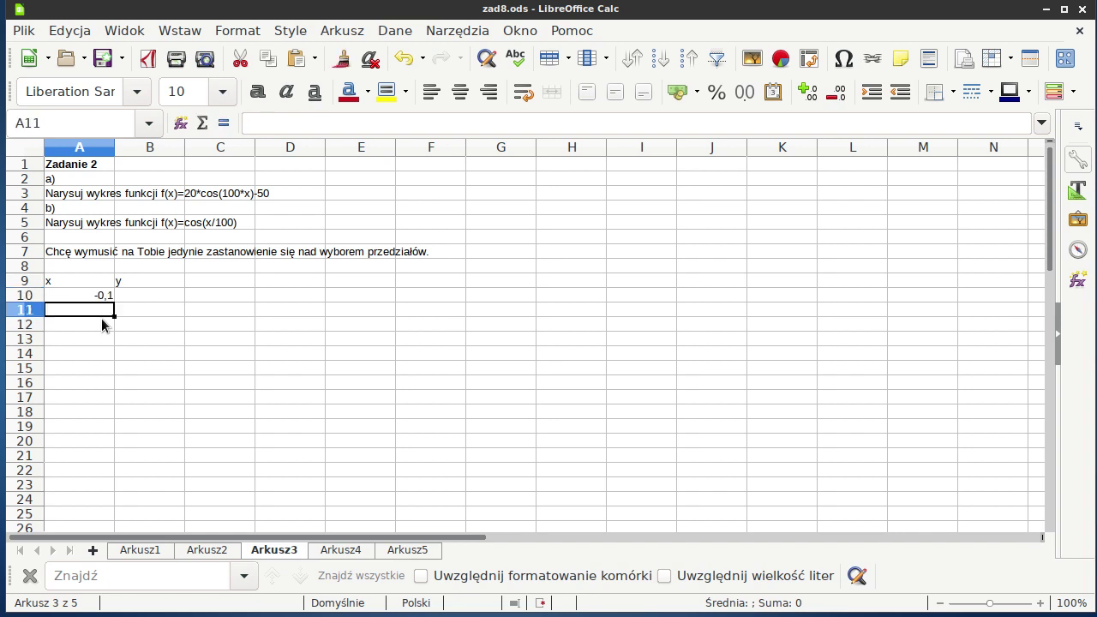
text(-)
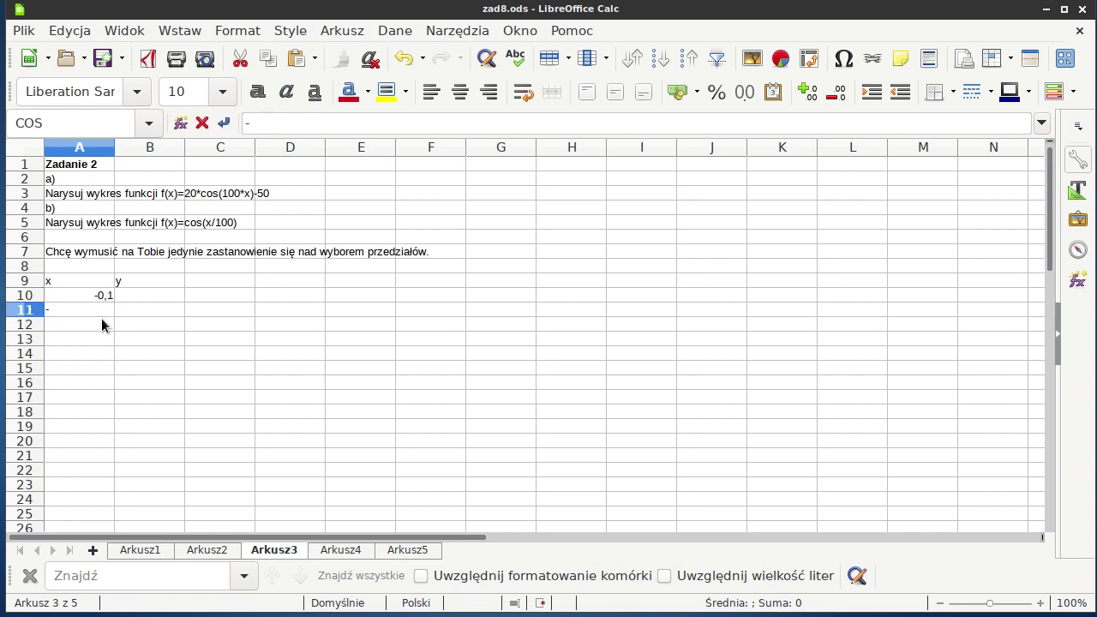
text(0,)
text(095)
key(Return)
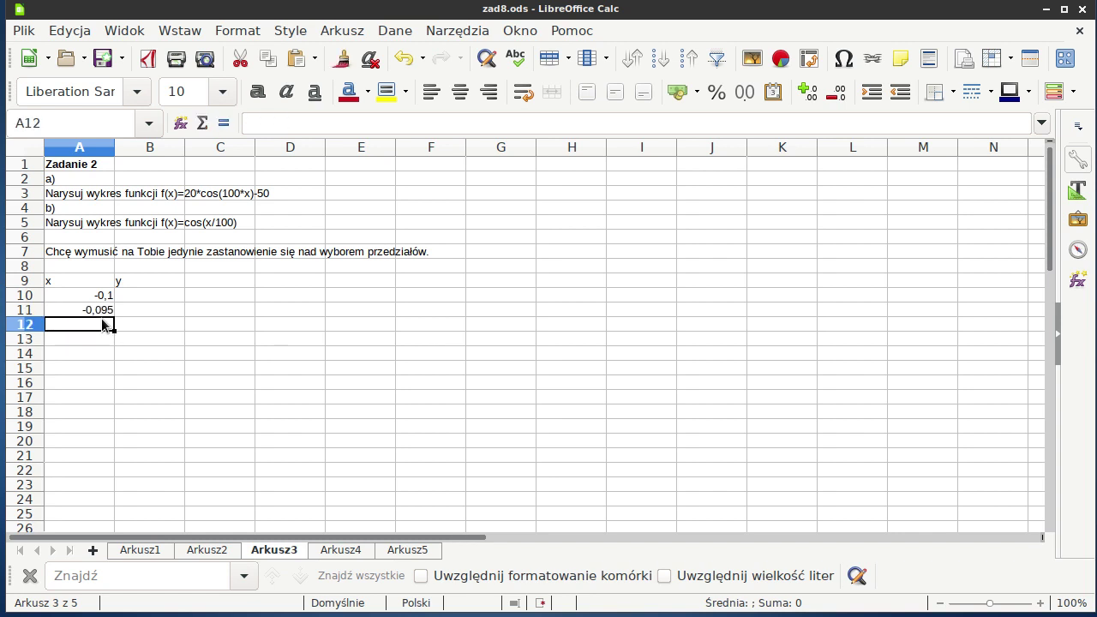
mouse_move(109, 296)
mouse_down()
mouse_move(110, 545)
mouse_move(110, 474)
mouse_up()
scroll(162, 420, up, 3)
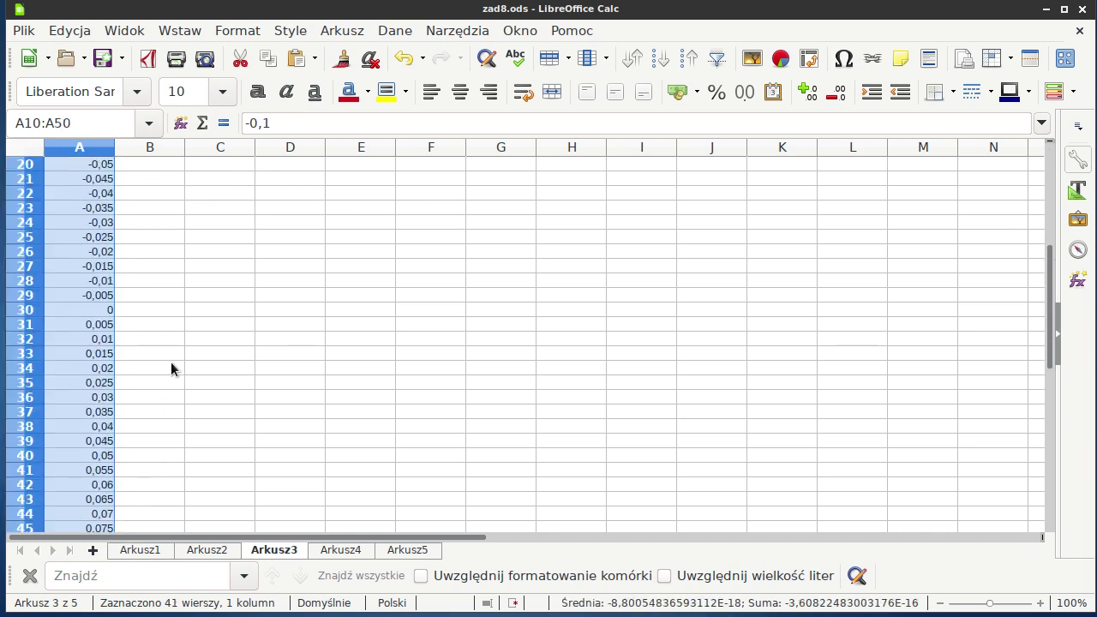
scroll(171, 364, up, 6)
click(142, 295)
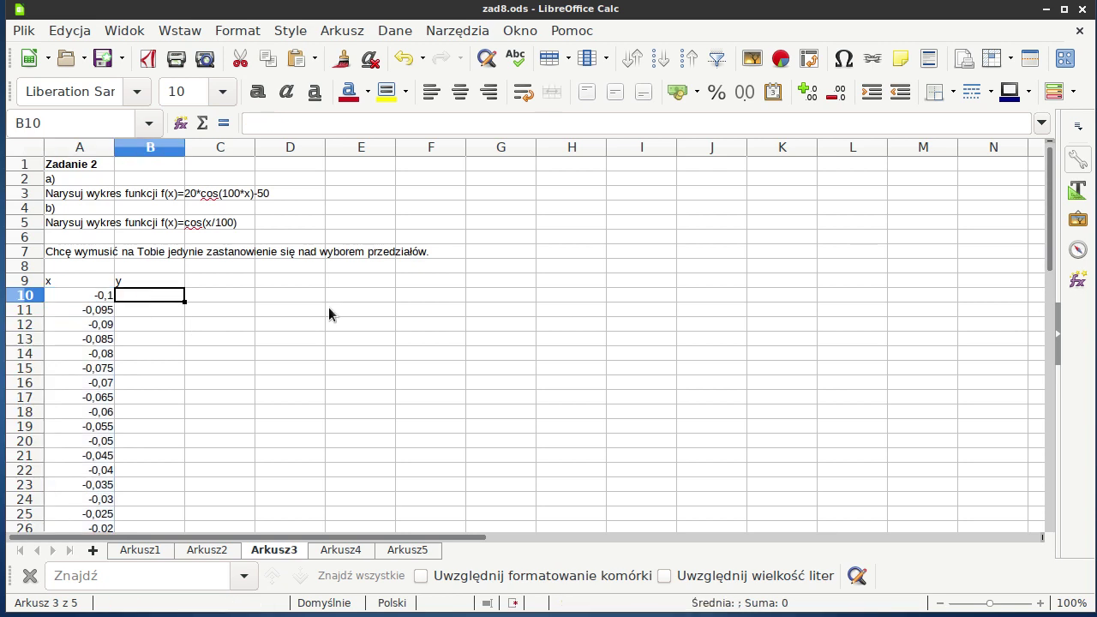
Enter =COS(A10*100)*20-50 in B10 and fill it down to B50.
text(=)
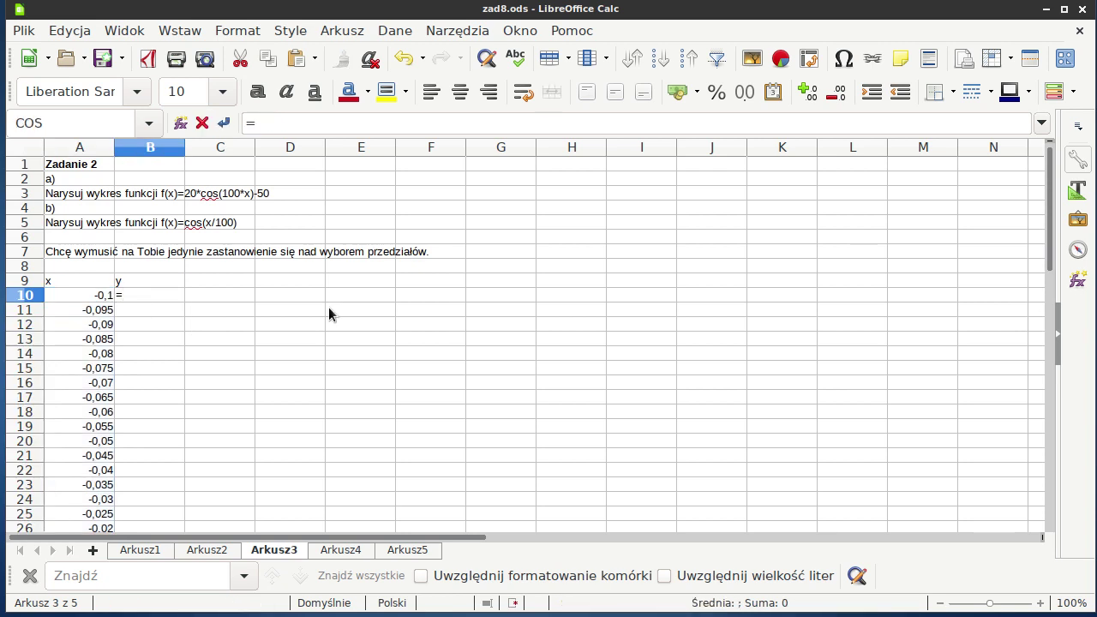
text(cos()
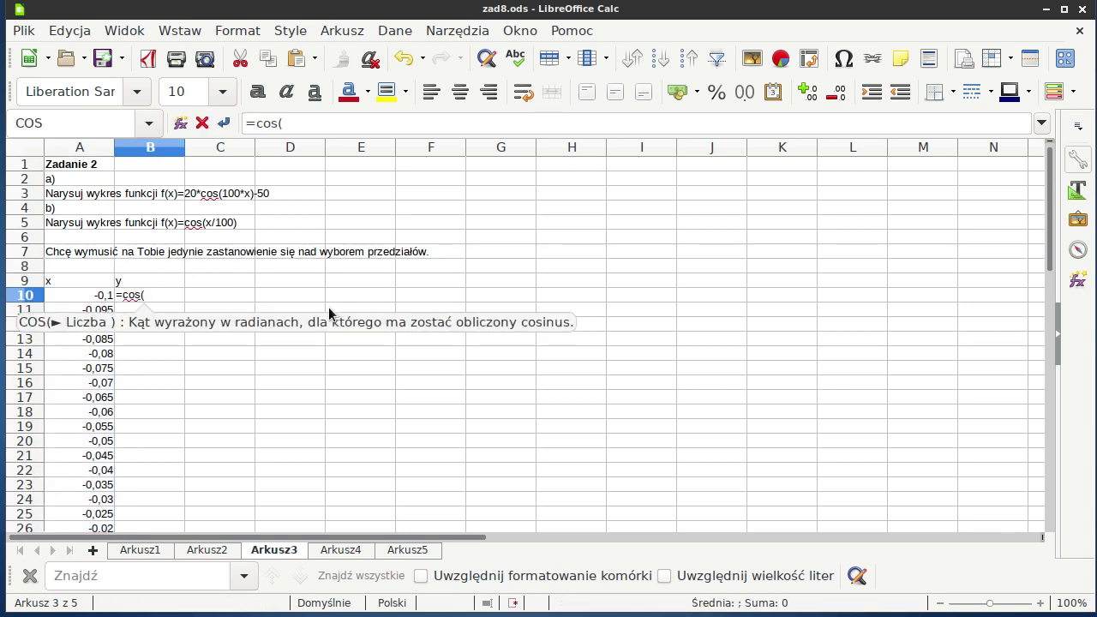
click(92, 299)
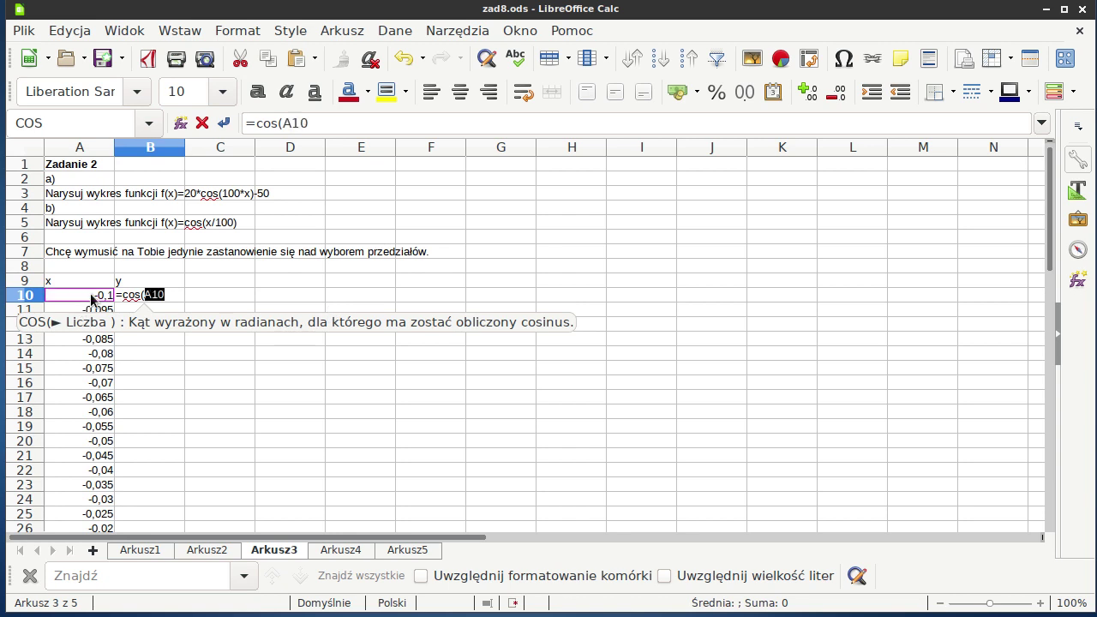
text(*1)
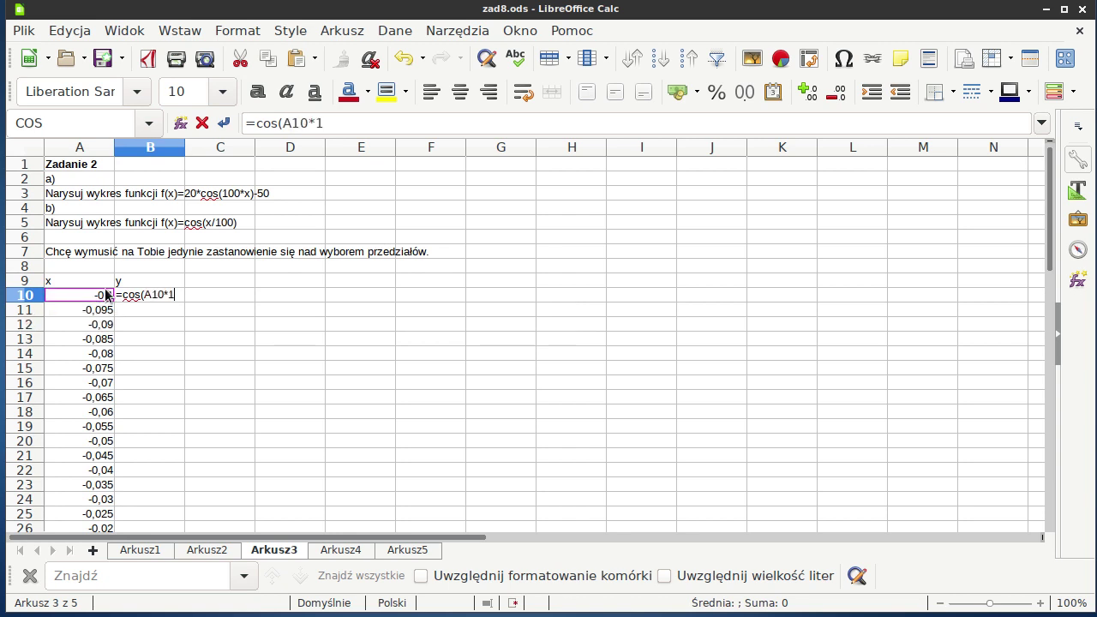
text(00))
text(*)
text(20)
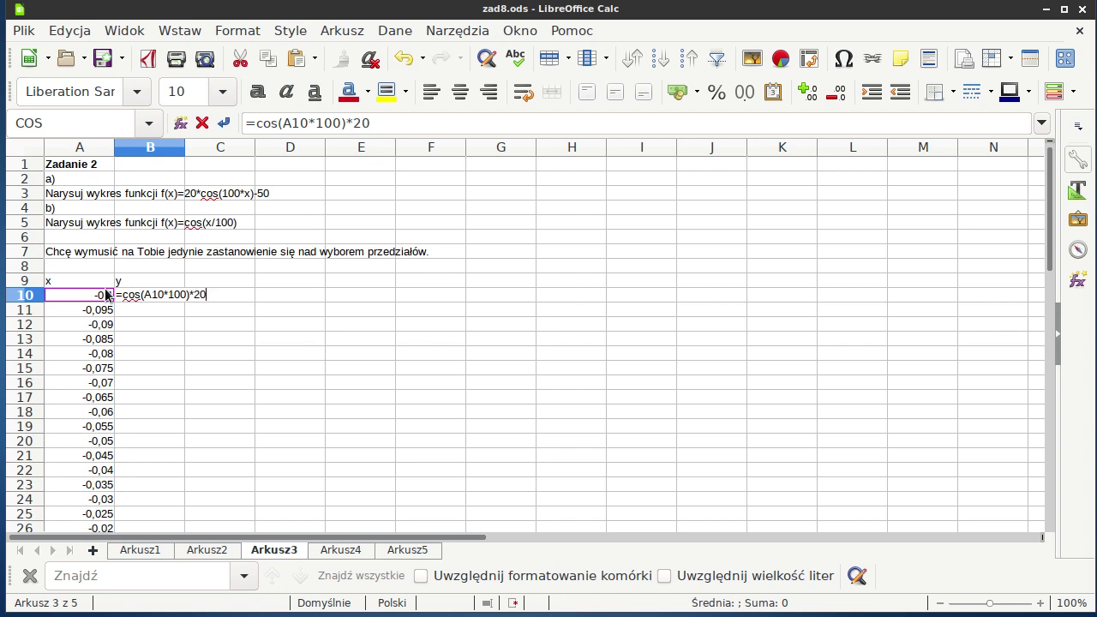
text(-50)
key(Return)
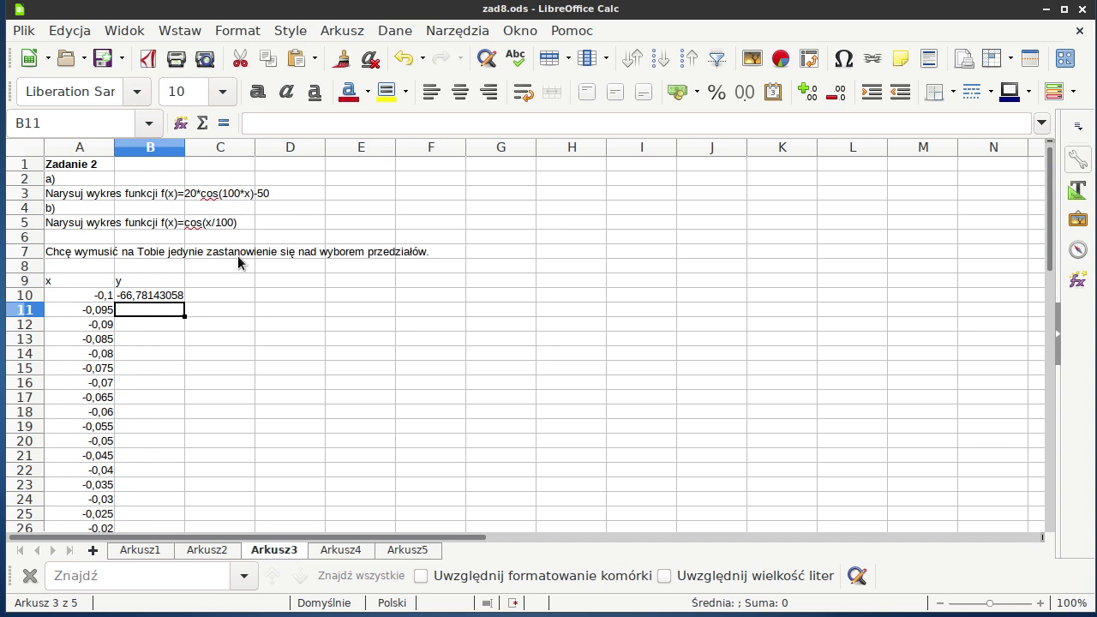
click(170, 299)
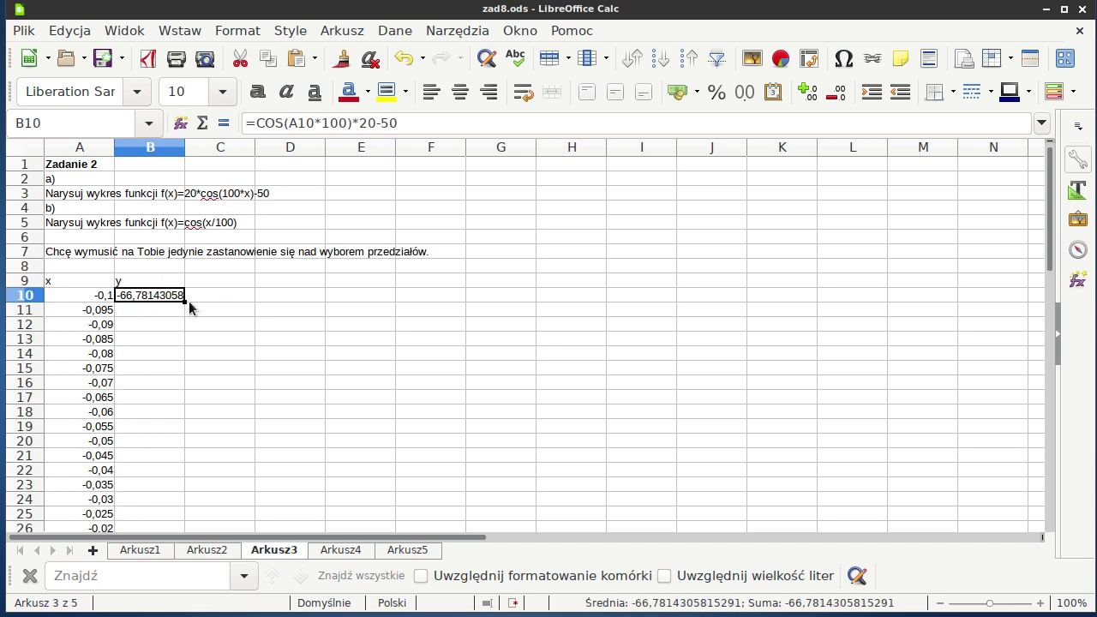
double_click(185, 302)
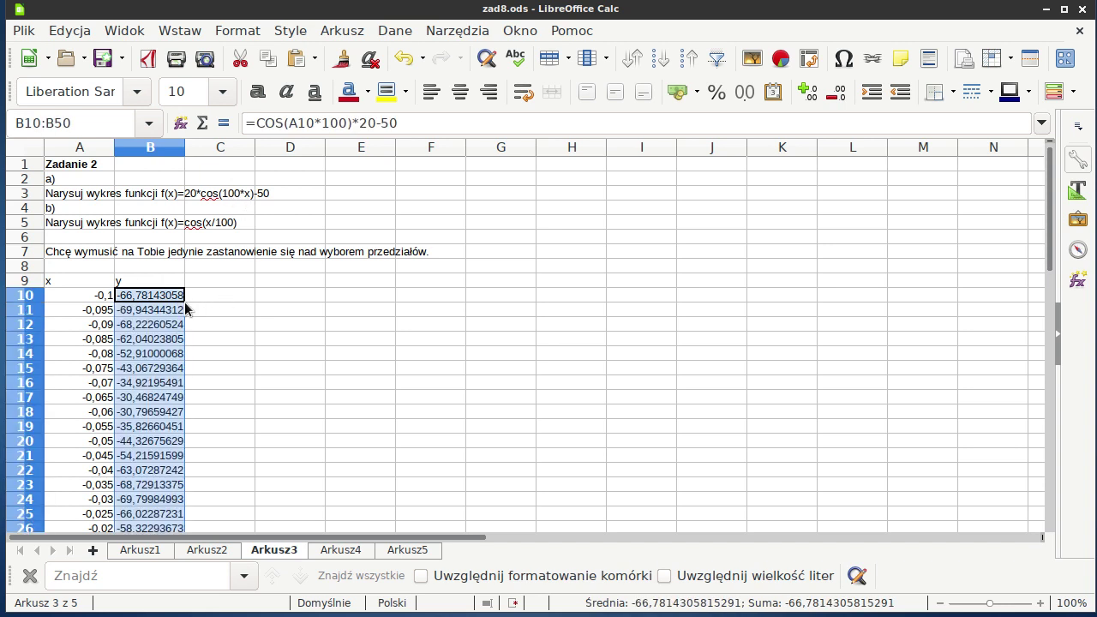
Insert a Punktowy (XY) lines-only chart of A9:B50 and place it below-right of the table.
shift+click(146, 283)
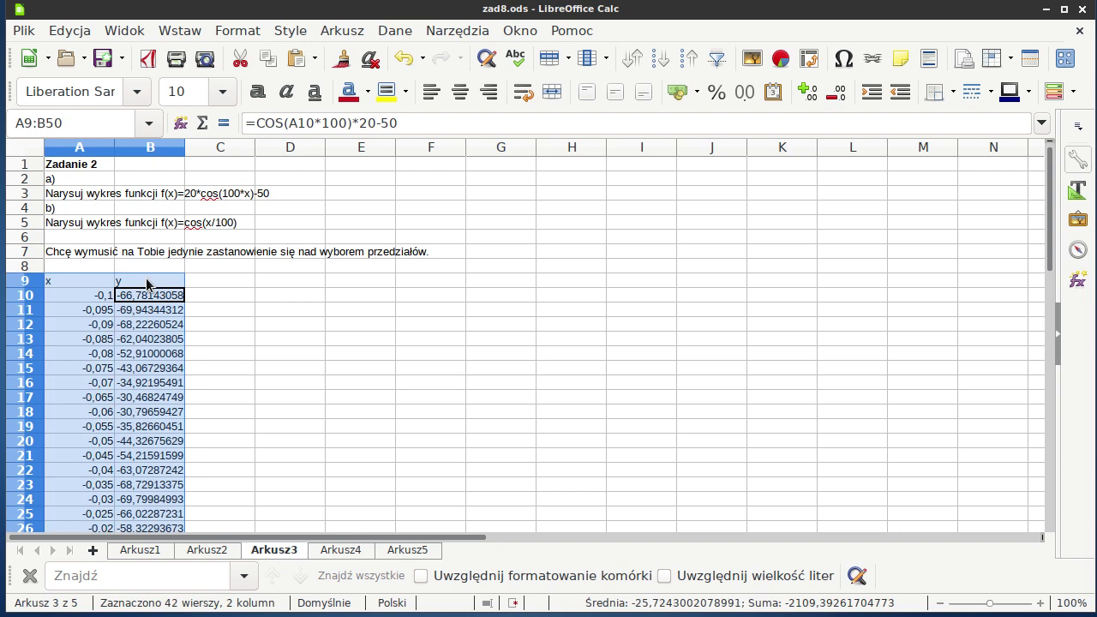
click(780, 58)
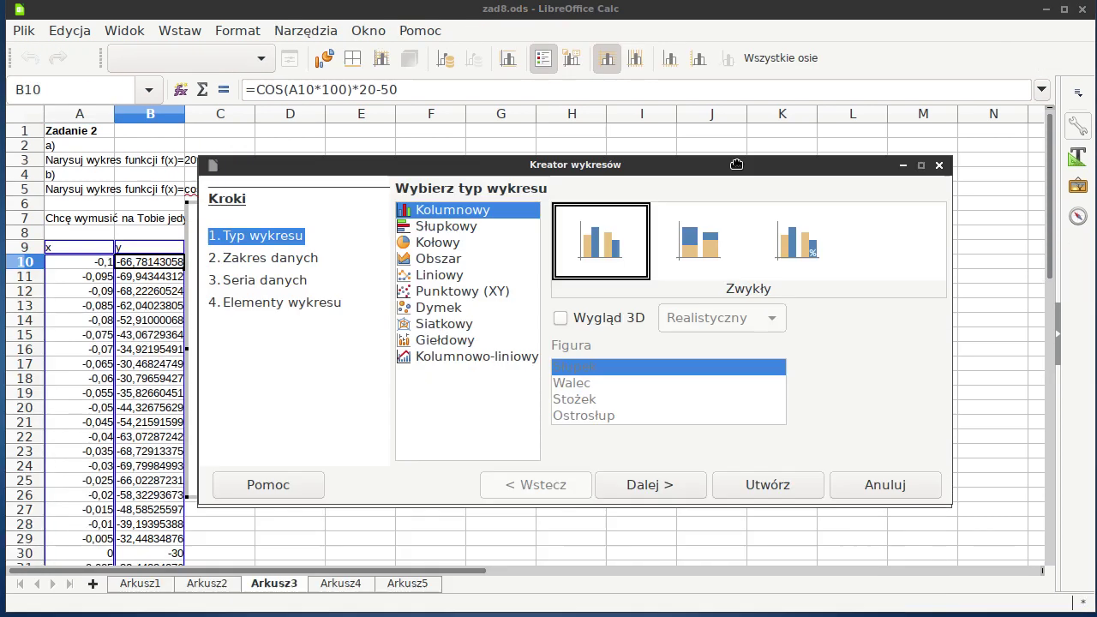
mouse_move(733, 180)
mouse_down()
mouse_move(782, 189)
mouse_move(932, 483)
mouse_up()
click(538, 316)
click(744, 264)
click(844, 264)
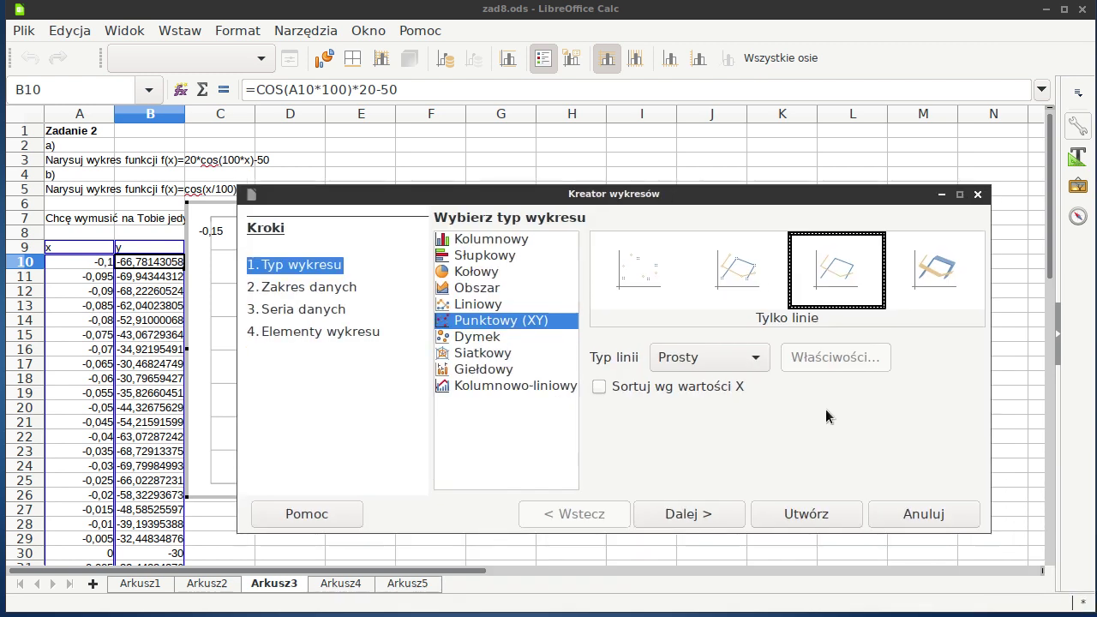
click(843, 517)
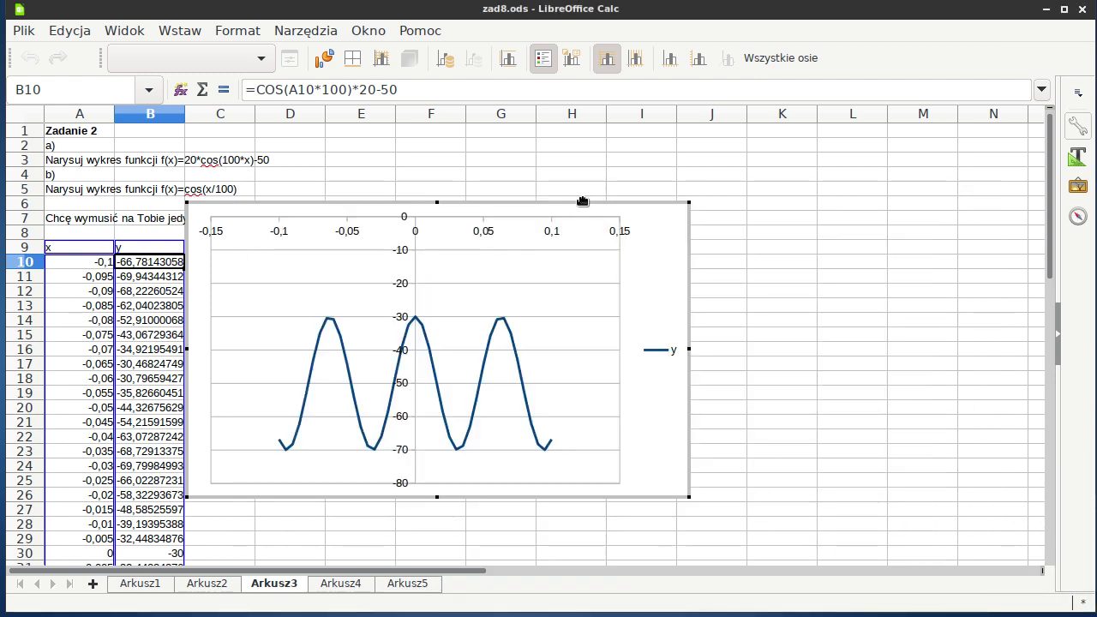
drag(582, 201, 894, 421)
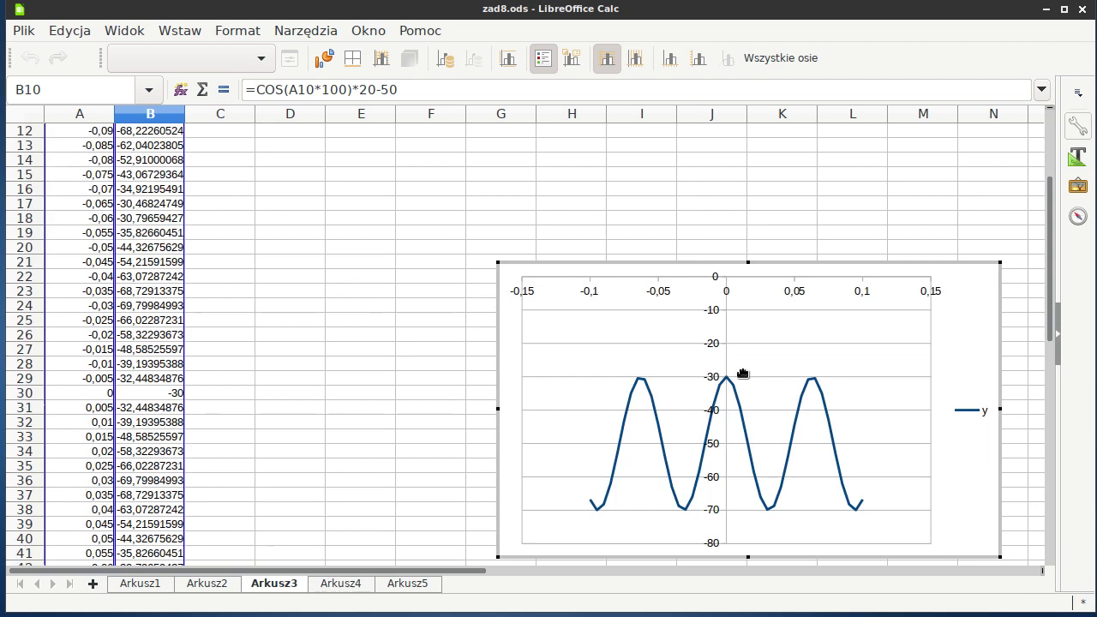
scroll(364, 242, up, 4)
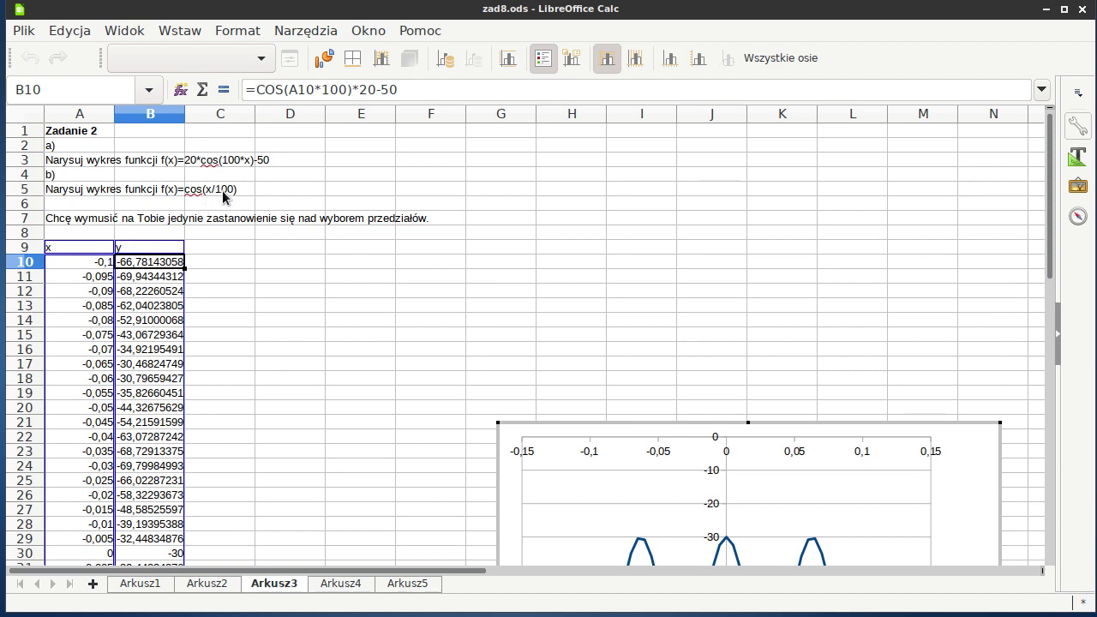
Type the headers x in D9 and y in E9 for a second table.
click(270, 246)
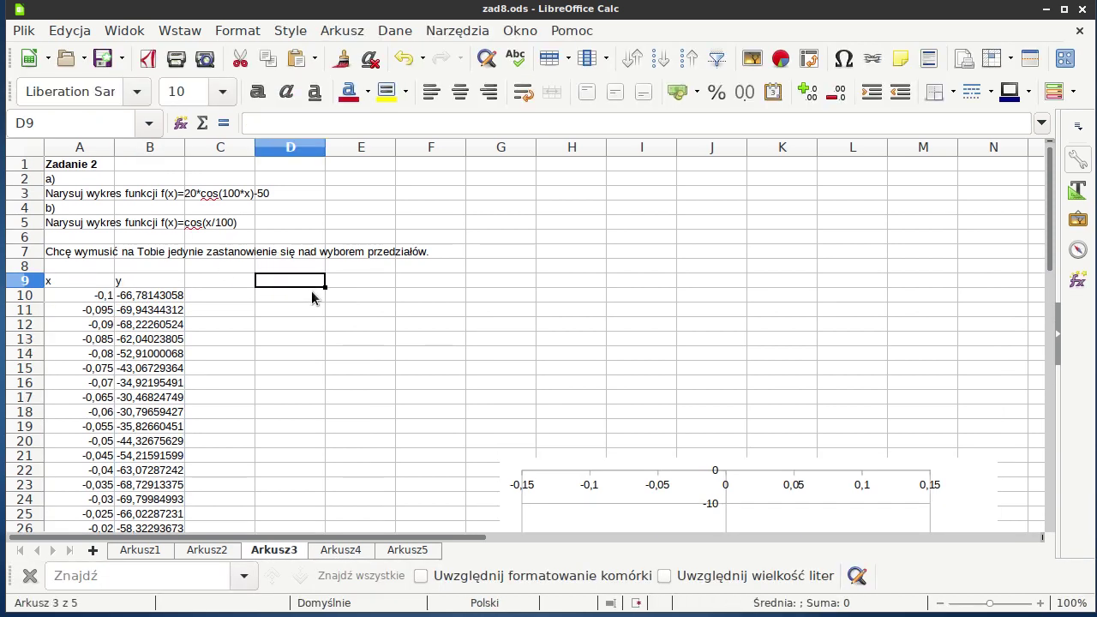
text(x)
key(Return)
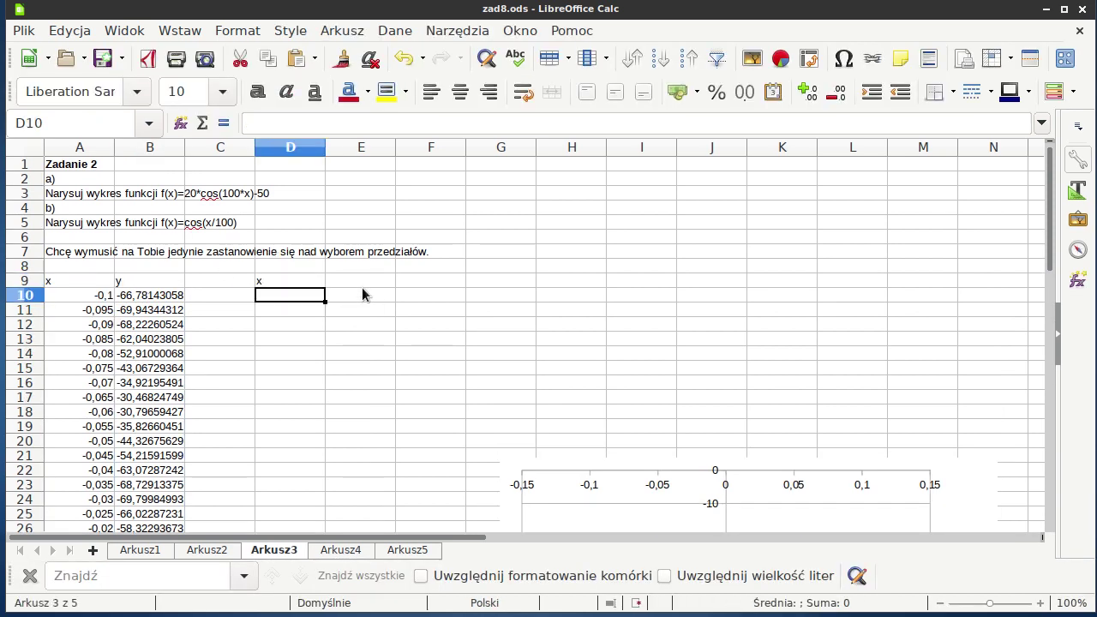
key(Up)
key(Right)
text(y)
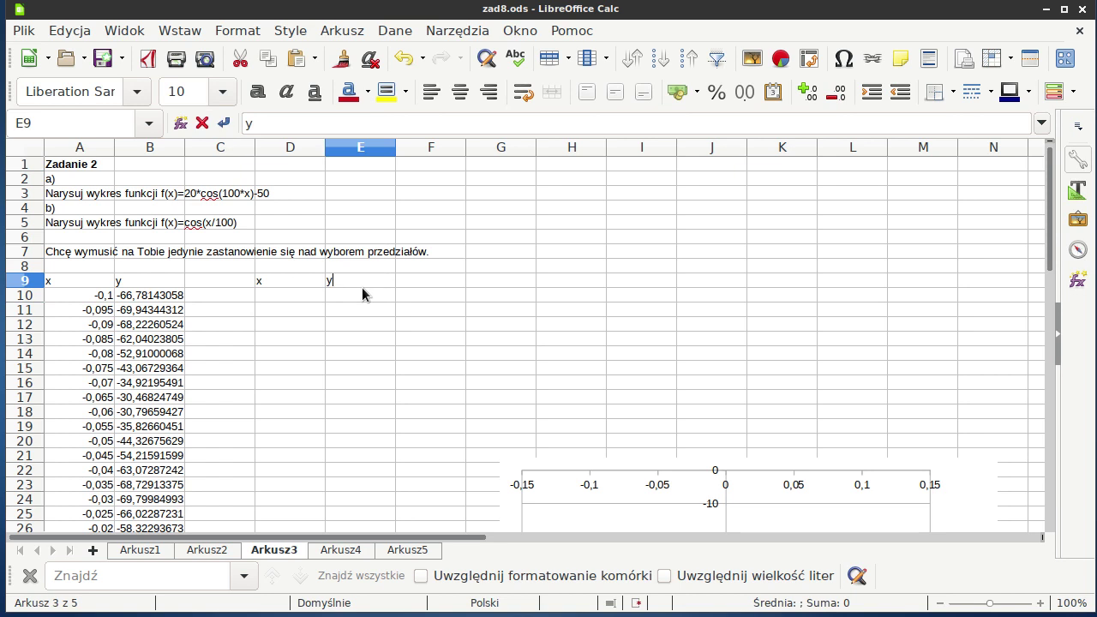
key(Return)
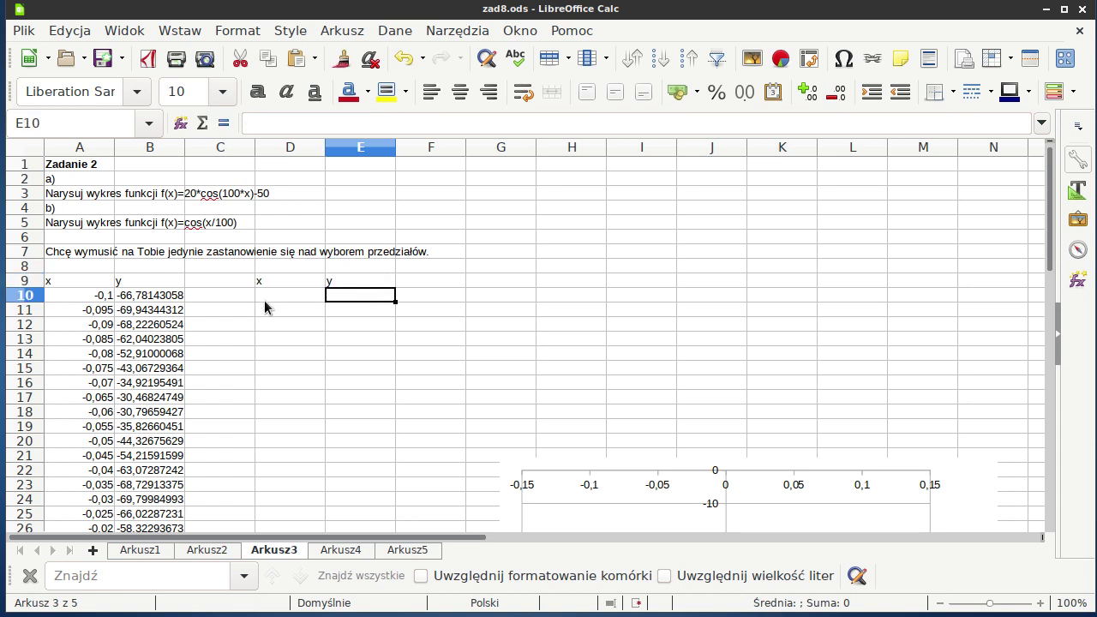
Fill D10:D38 with x values from -400 to 1000 in steps of 50.
click(272, 300)
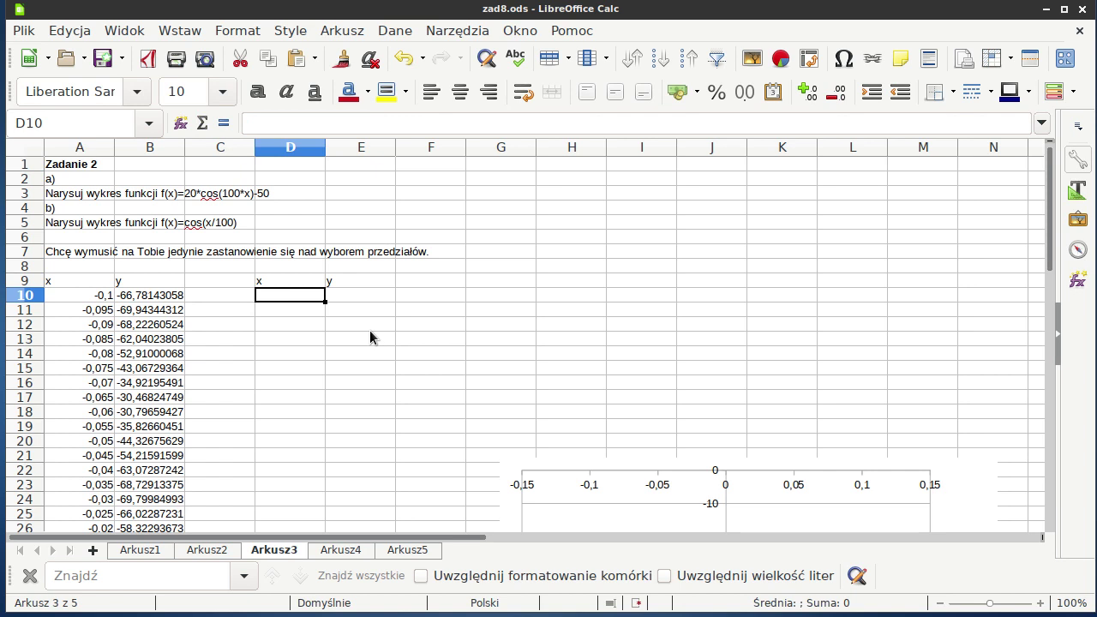
text(-)
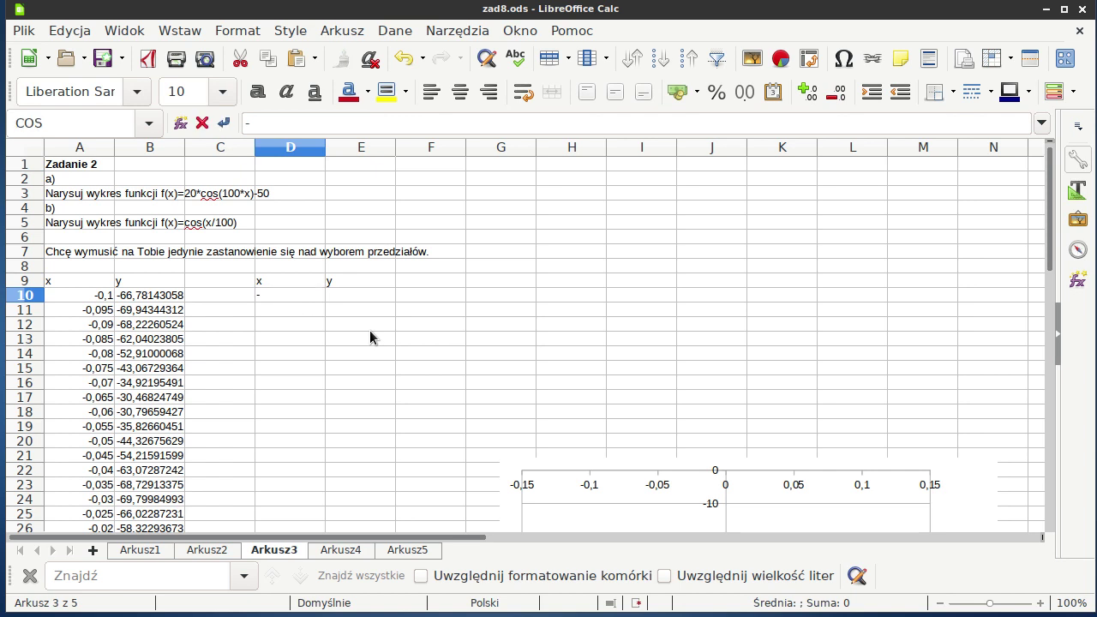
text(400)
key(Return)
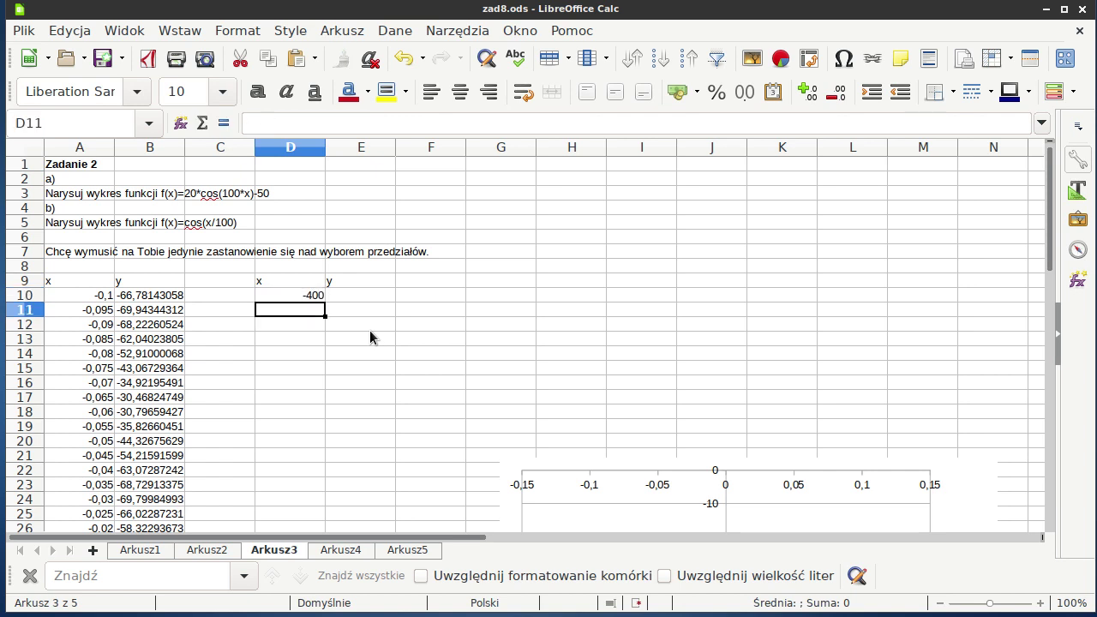
text(-350)
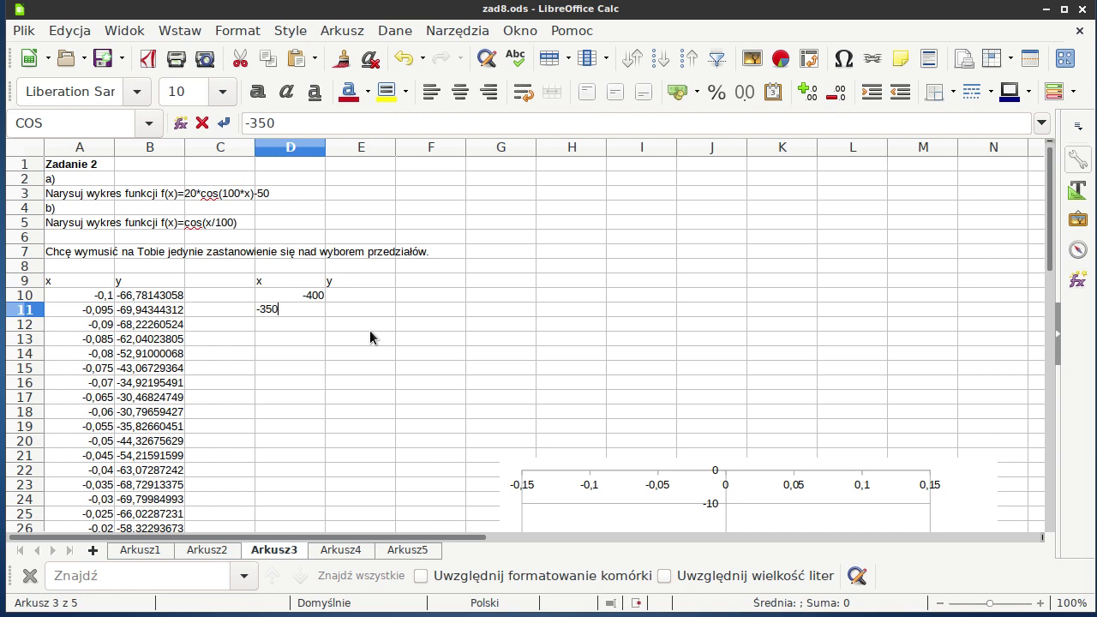
key(Return)
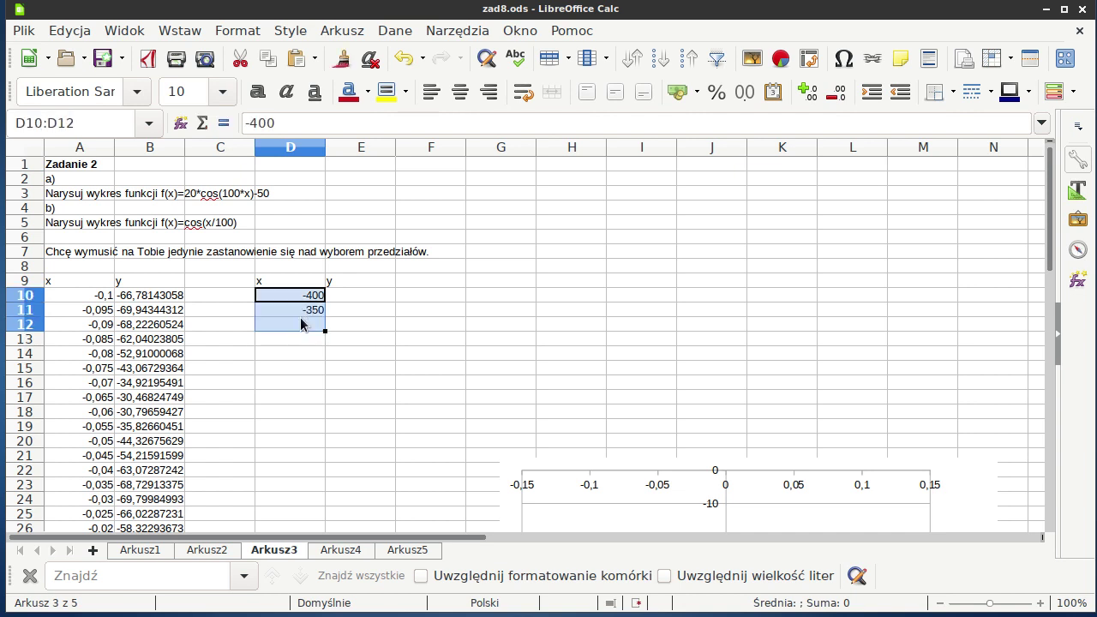
mouse_move(296, 295)
mouse_down()
mouse_move(309, 306)
mouse_move(319, 541)
mouse_up()
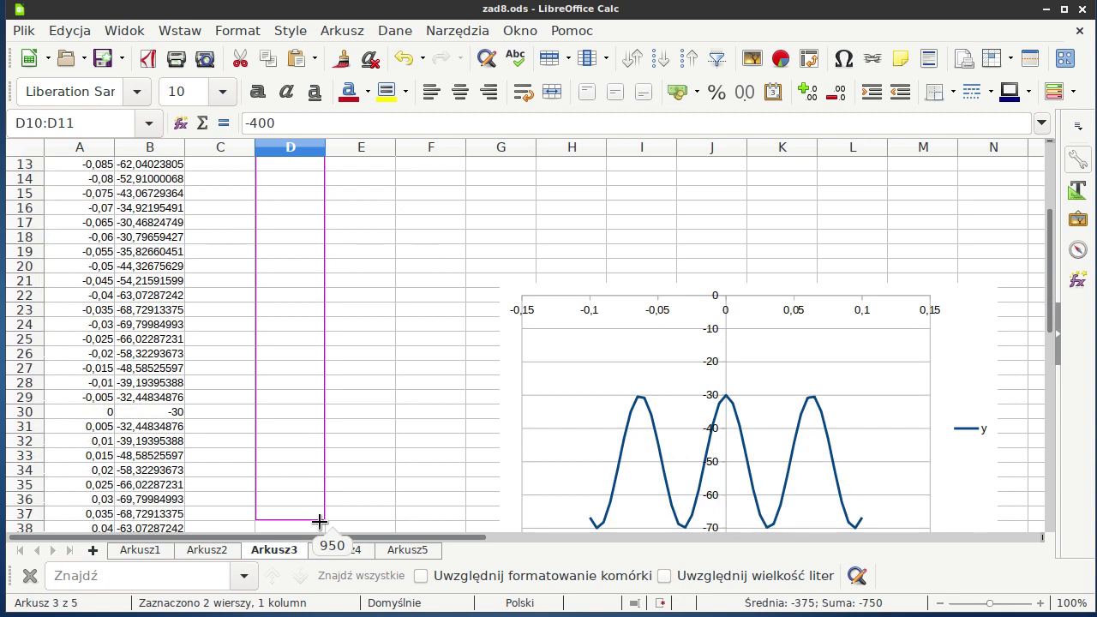
drag(318, 541, 319, 509)
scroll(366, 319, up, 5)
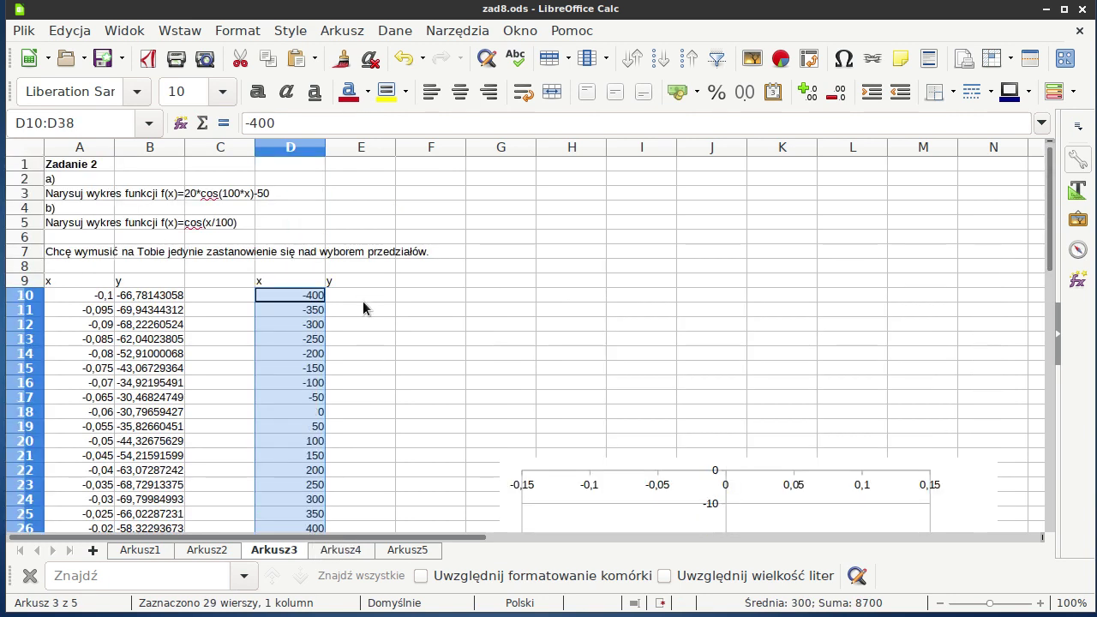
click(363, 301)
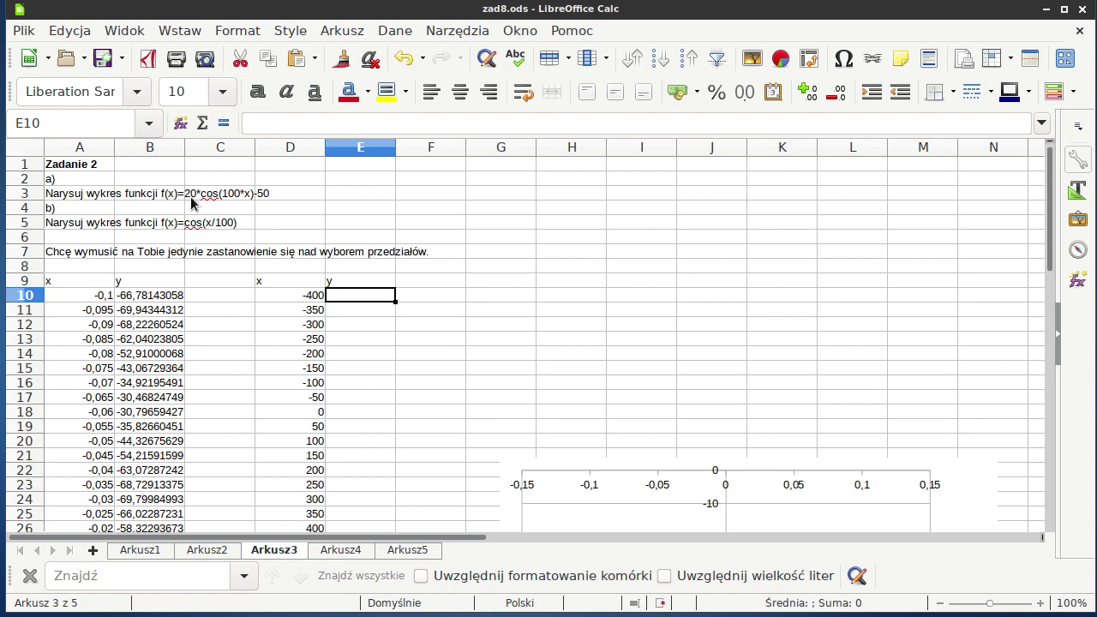
Enter =COS(D10/100) in E10, fill it down to E38, and select the table D9:E38.
text(=)
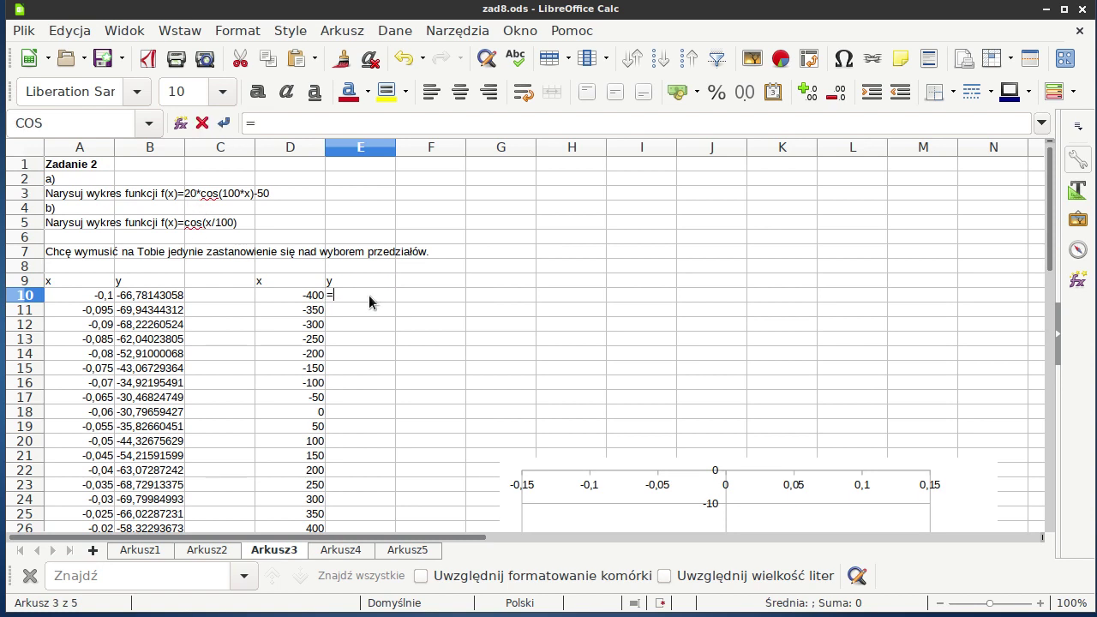
text(cos()
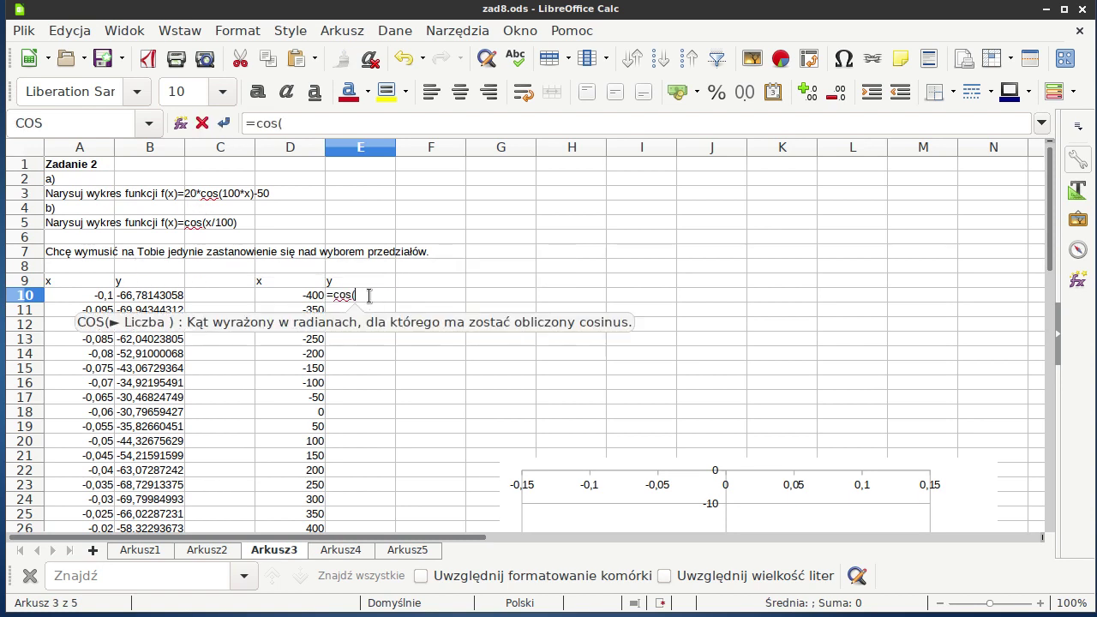
click(309, 297)
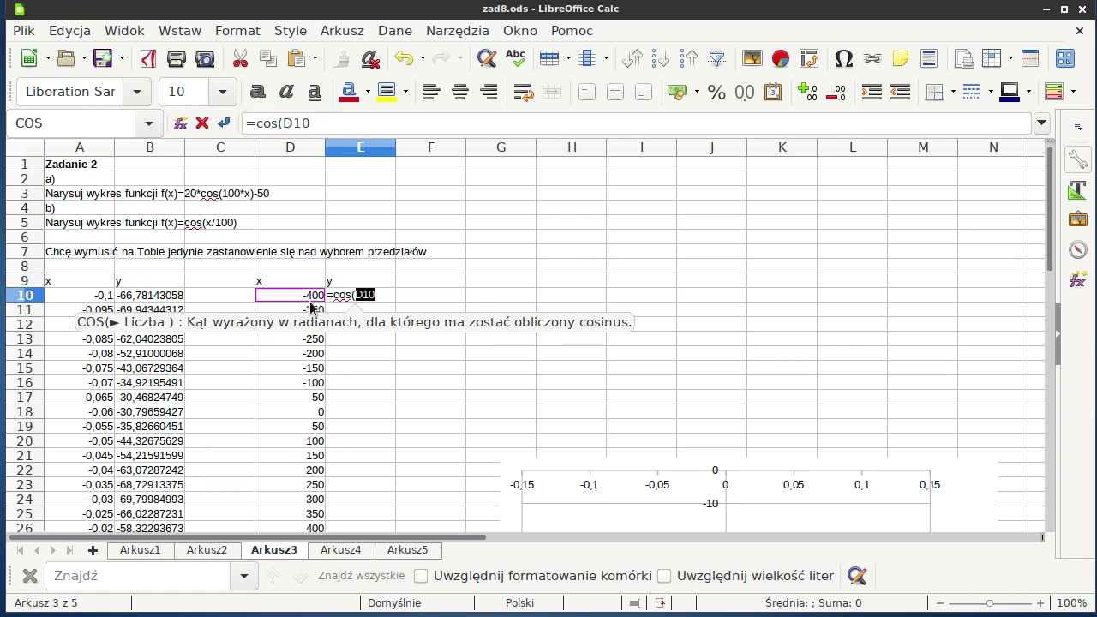
text(/100)
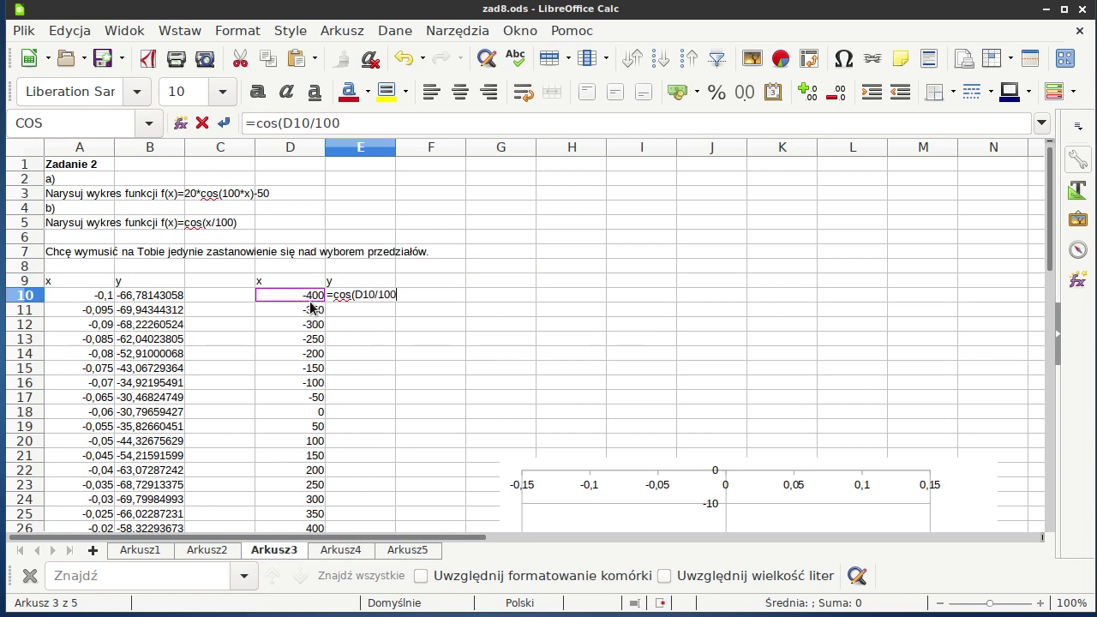
key(Return)
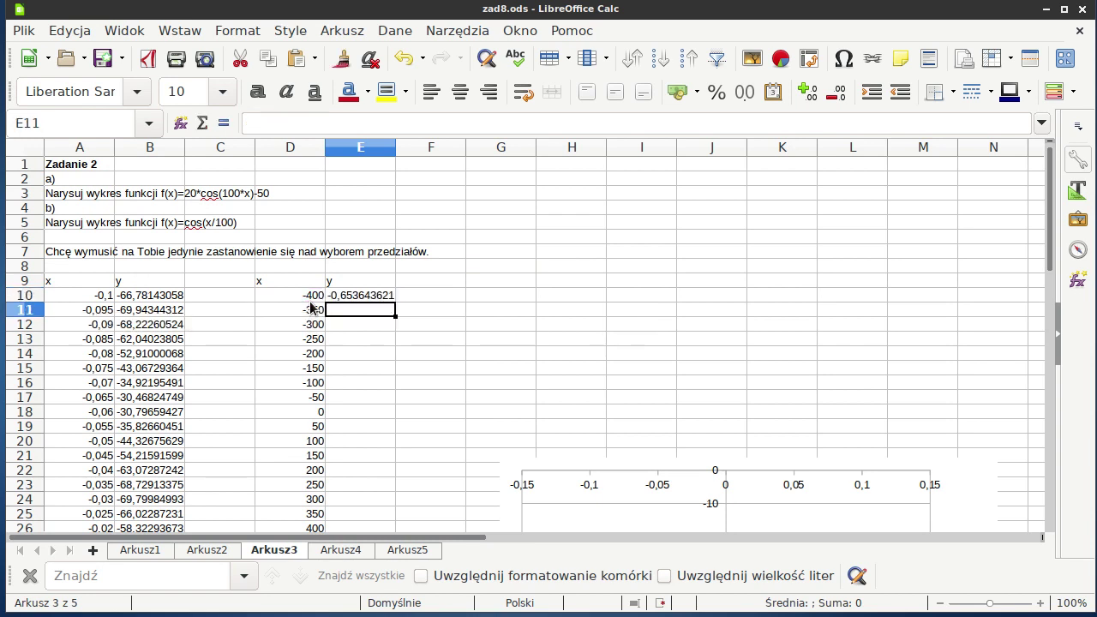
click(381, 300)
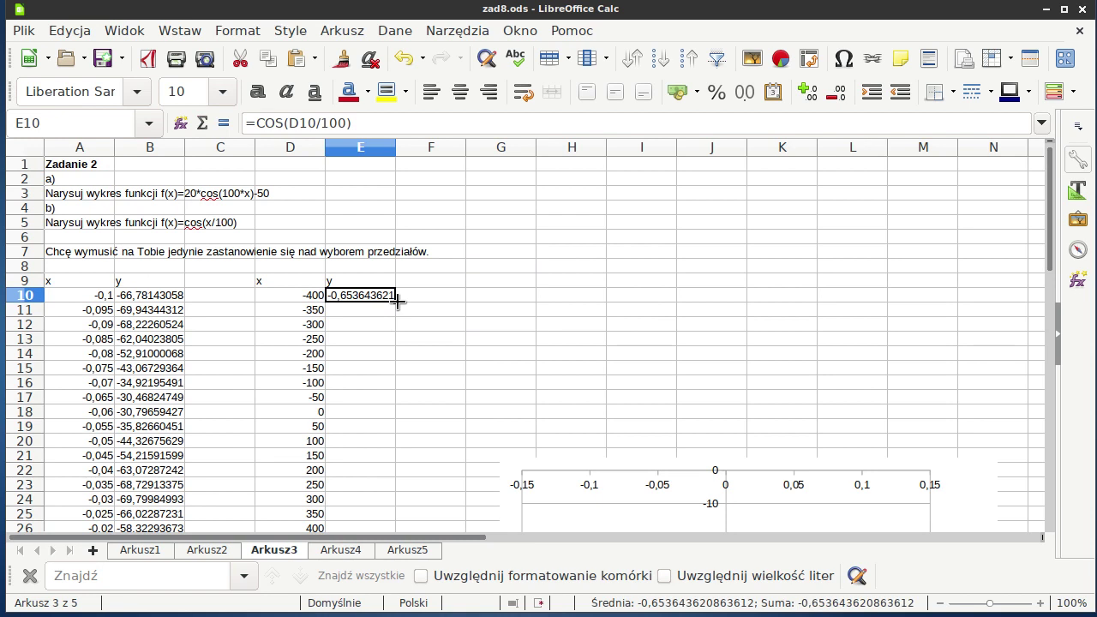
double_click(395, 301)
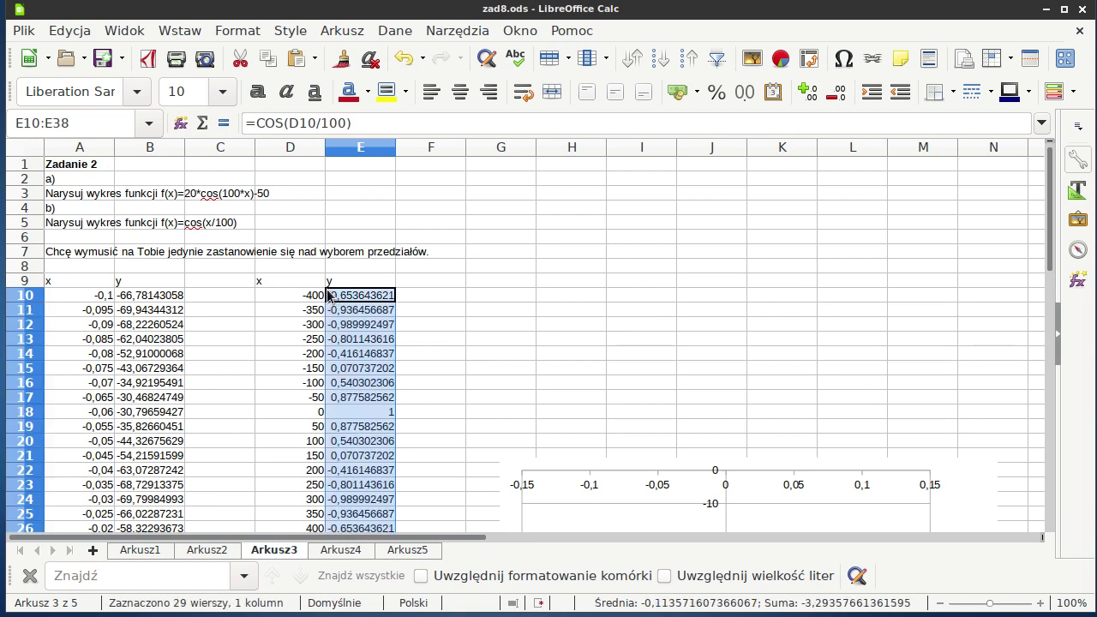
key(shift+Left)
key(shift+Up)
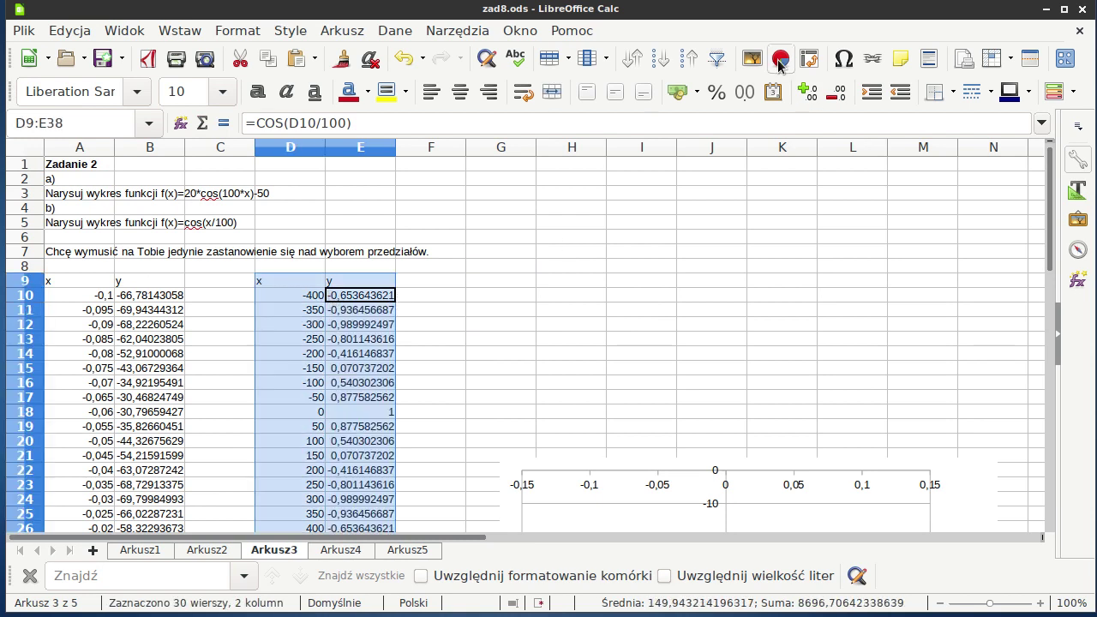
Start a Punktowy (XY) chart of the table using the Tylko linie variant.
click(780, 59)
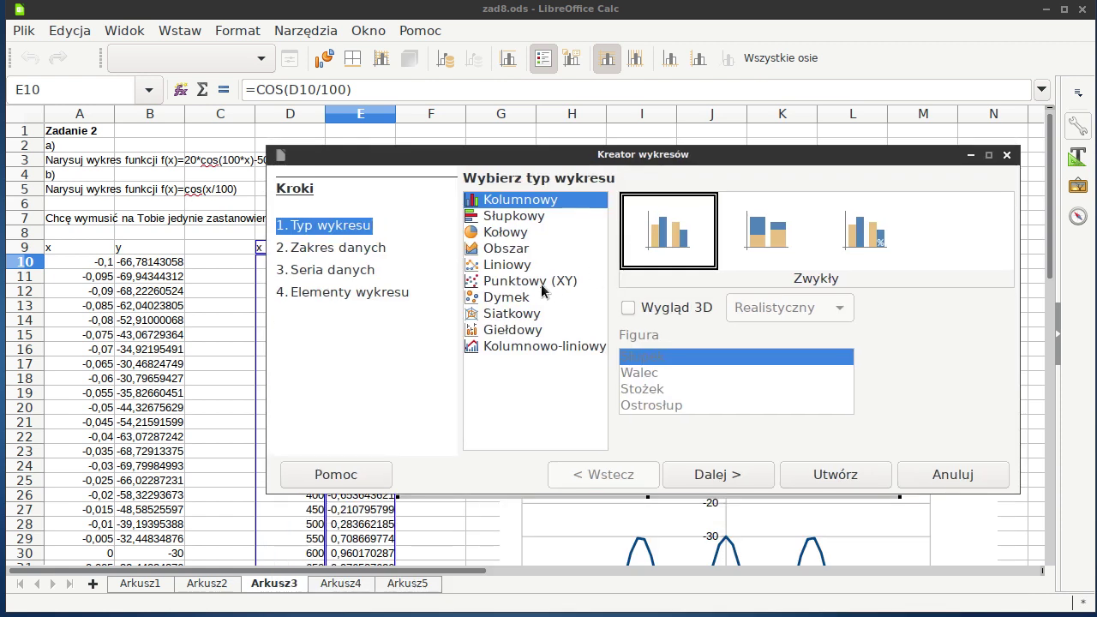
click(540, 283)
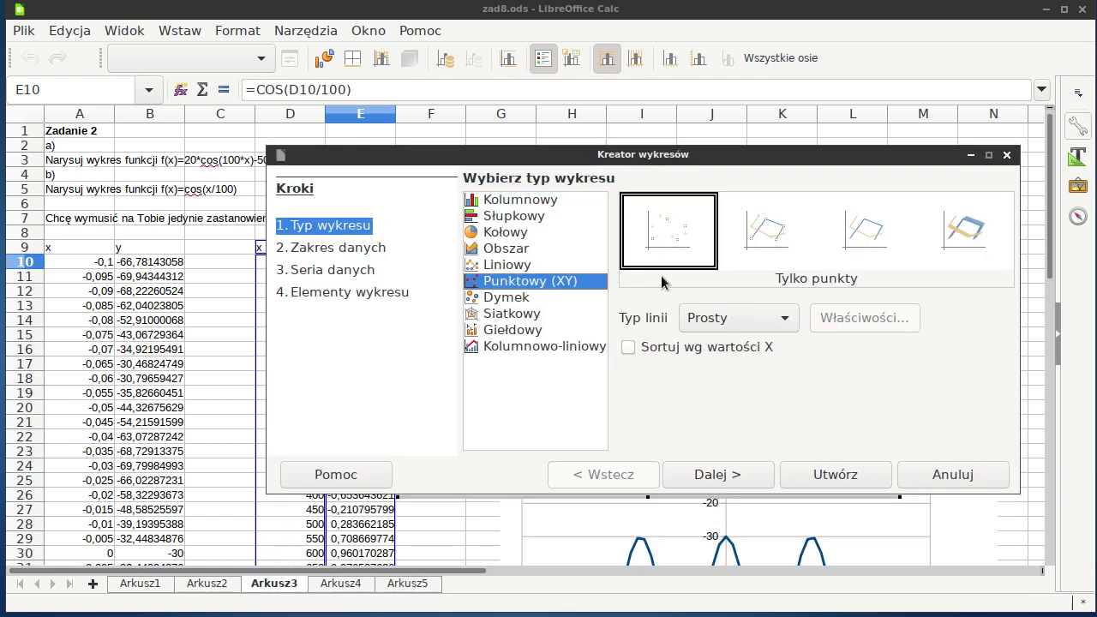
click(856, 236)
drag(734, 157, 844, 488)
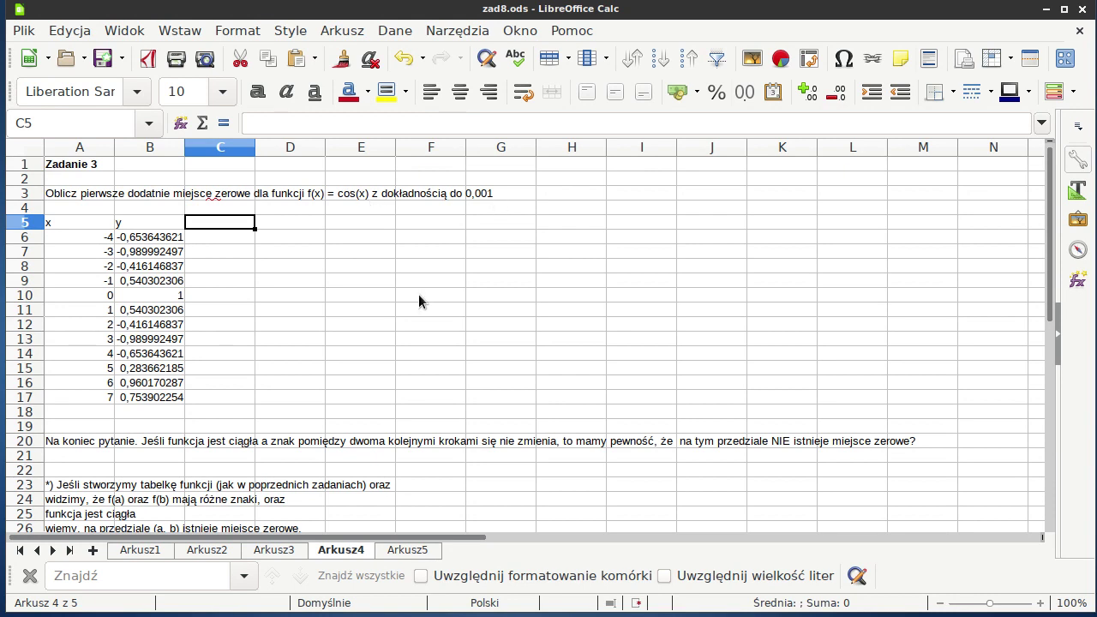
click(194, 551)
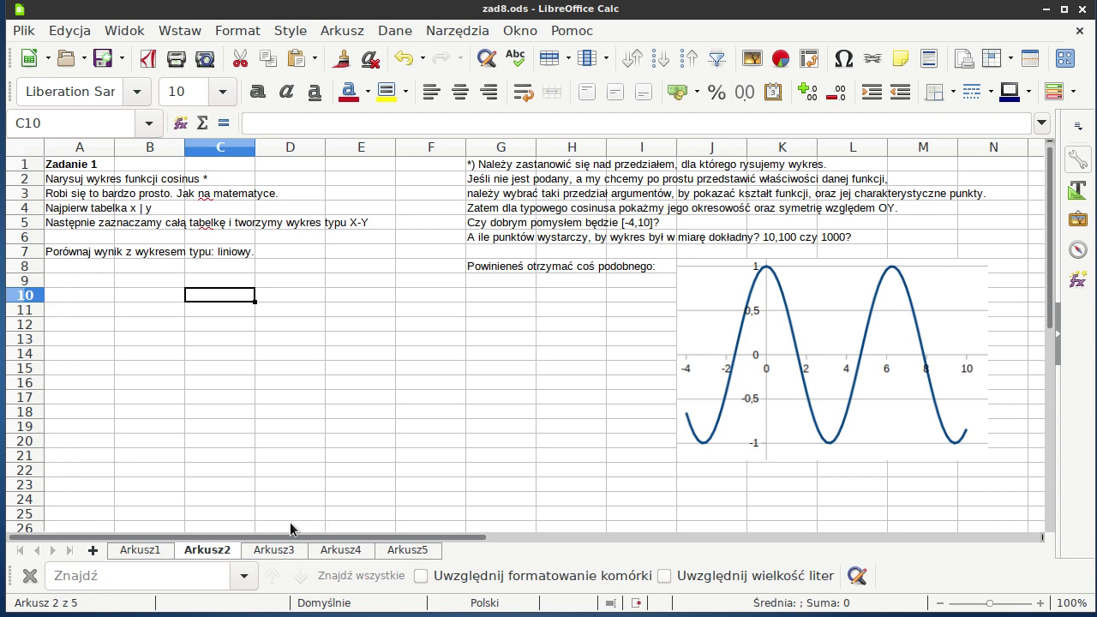
click(340, 552)
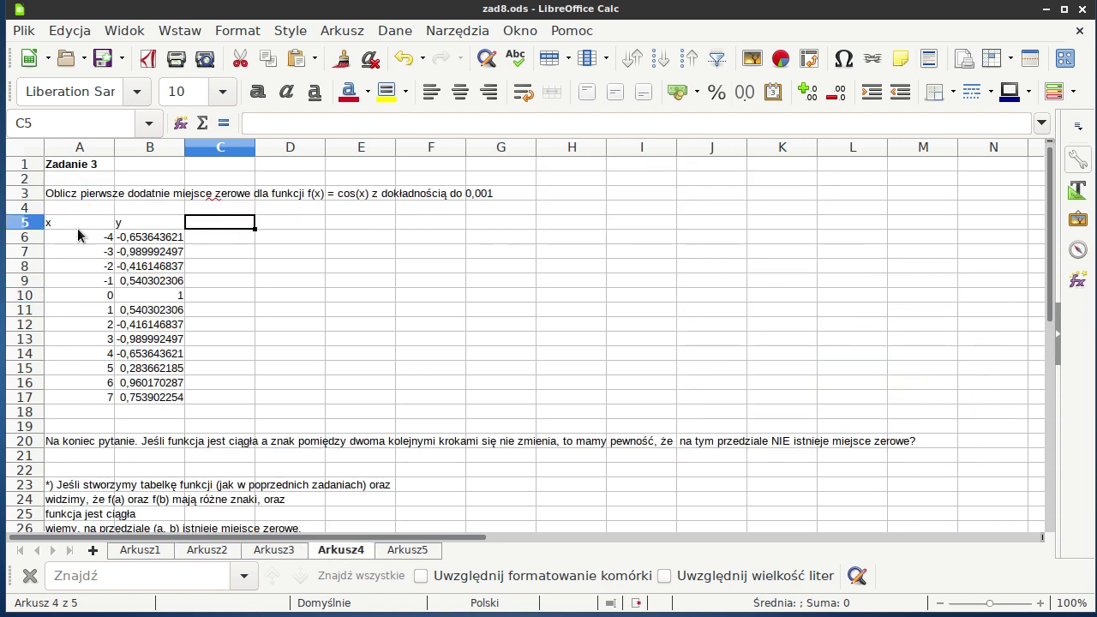
mouse_move(77, 237)
mouse_down()
mouse_move(149, 309)
mouse_move(156, 394)
mouse_up()
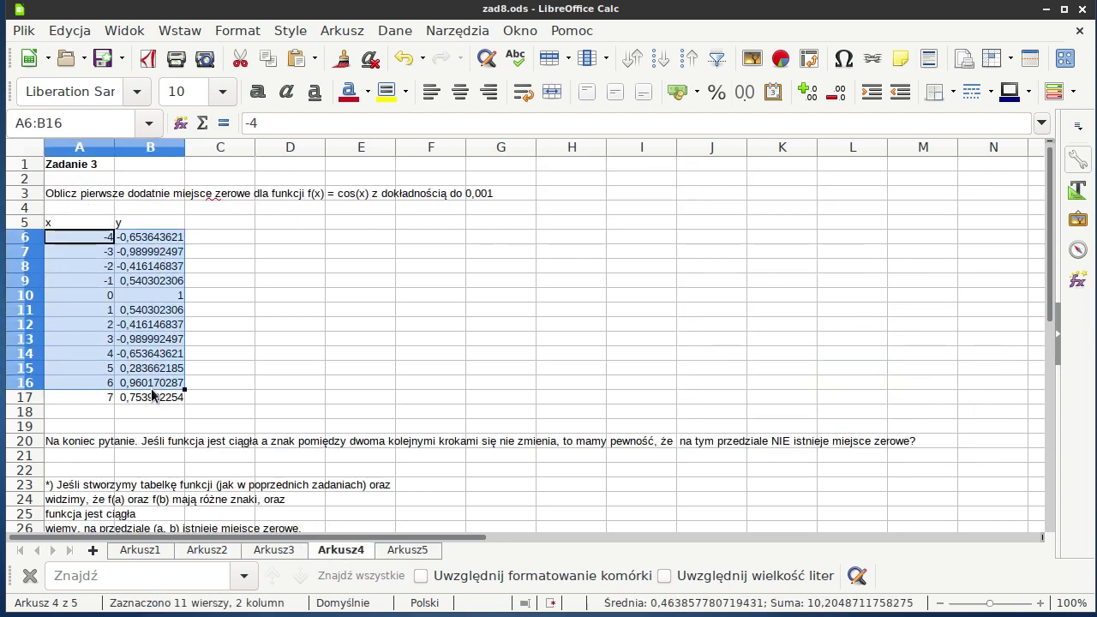
click(138, 251)
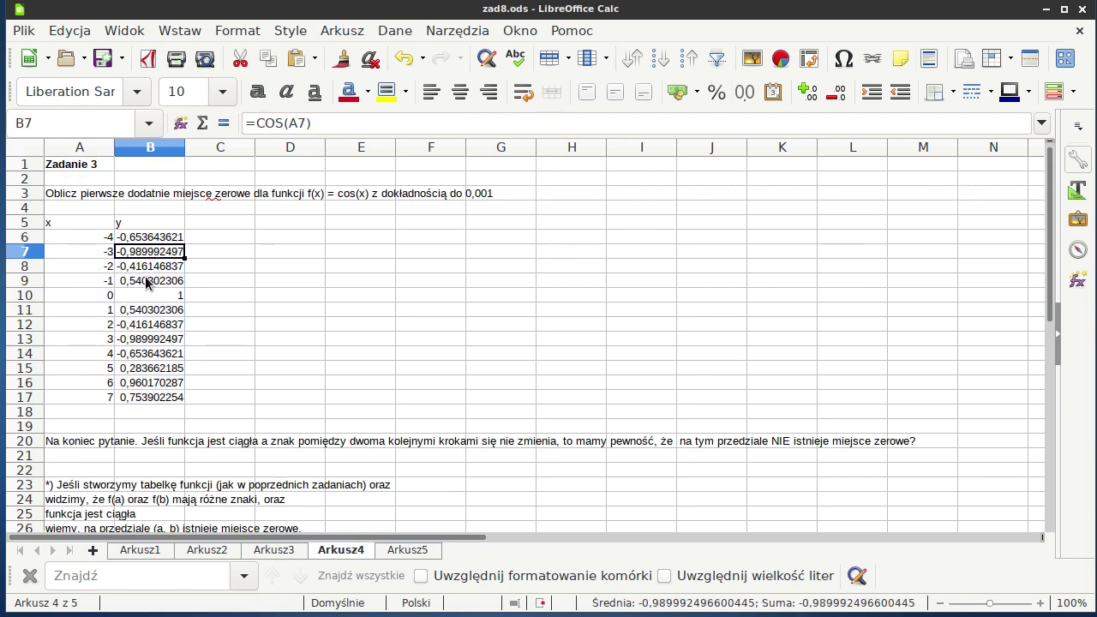
click(144, 269)
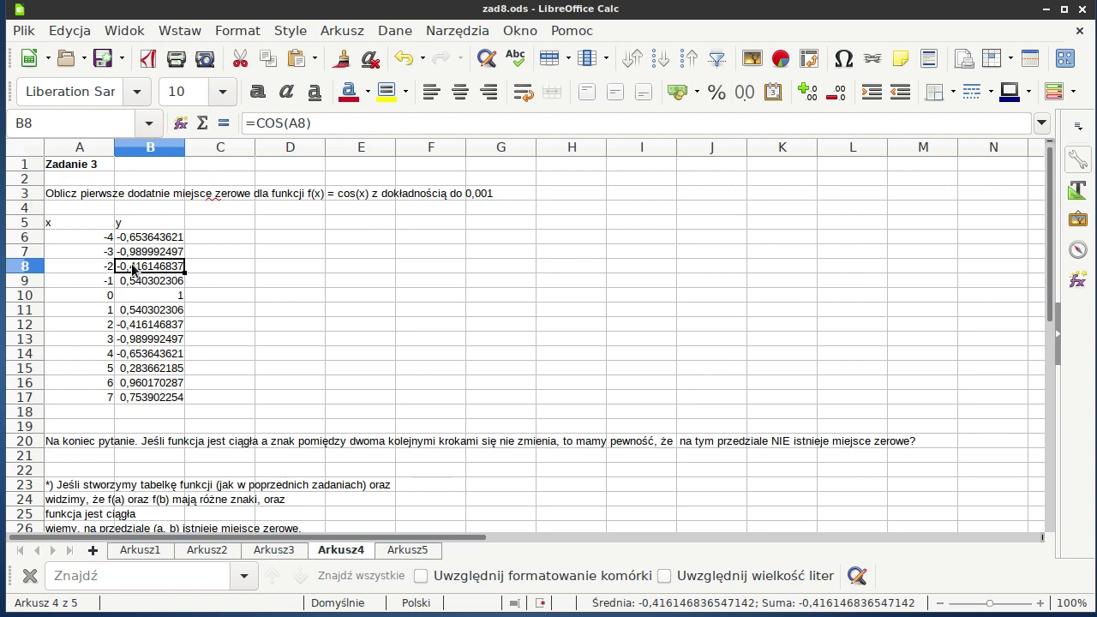
click(135, 281)
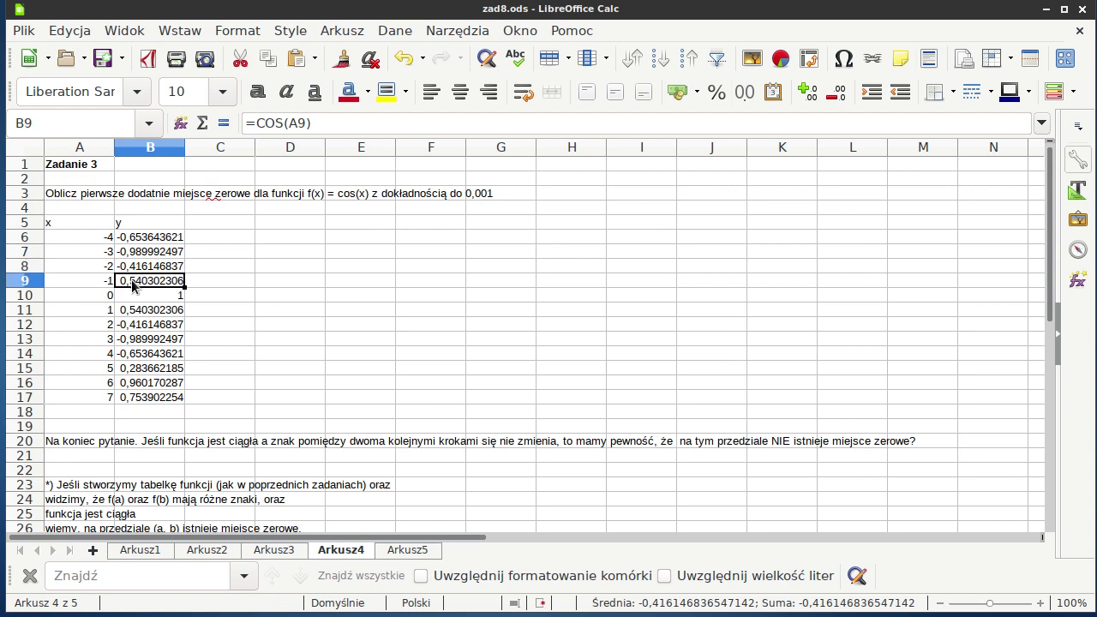
click(135, 270)
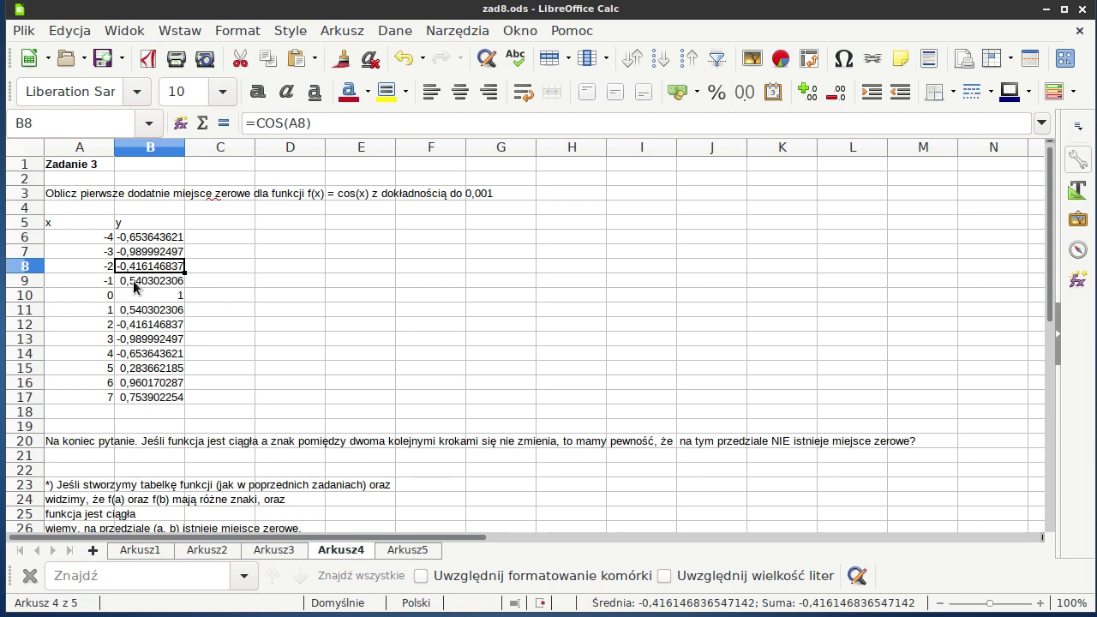
click(94, 269)
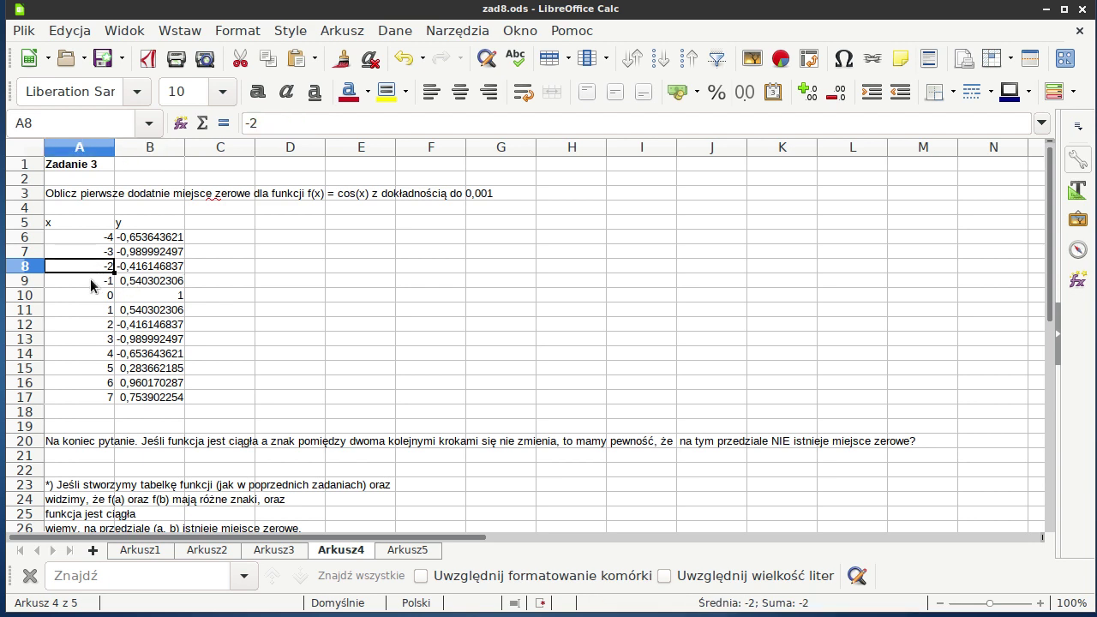
click(91, 280)
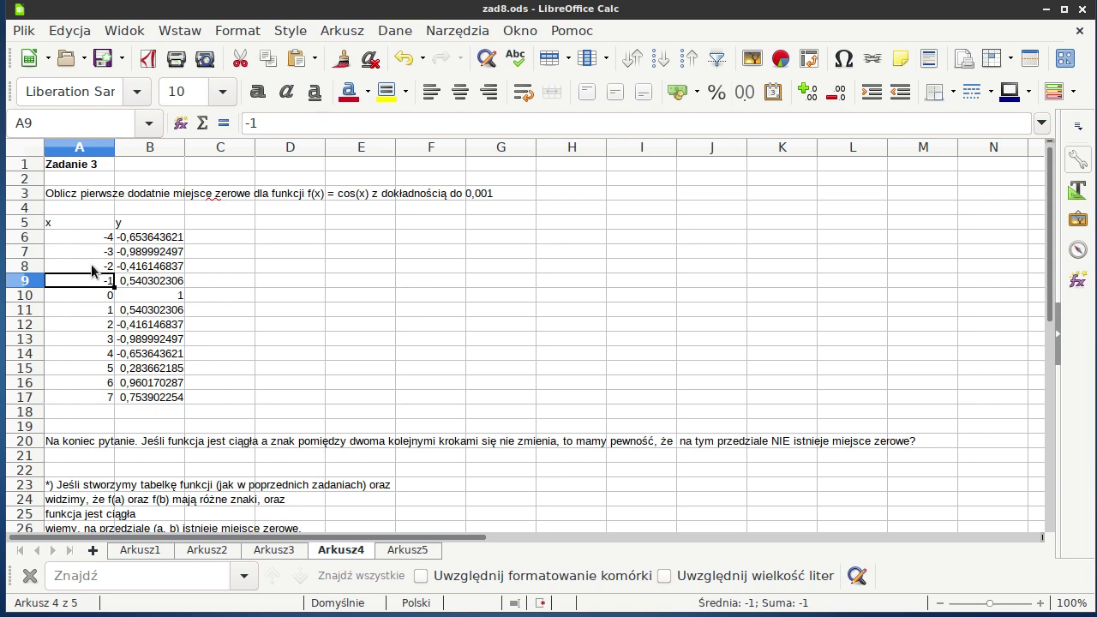
click(92, 269)
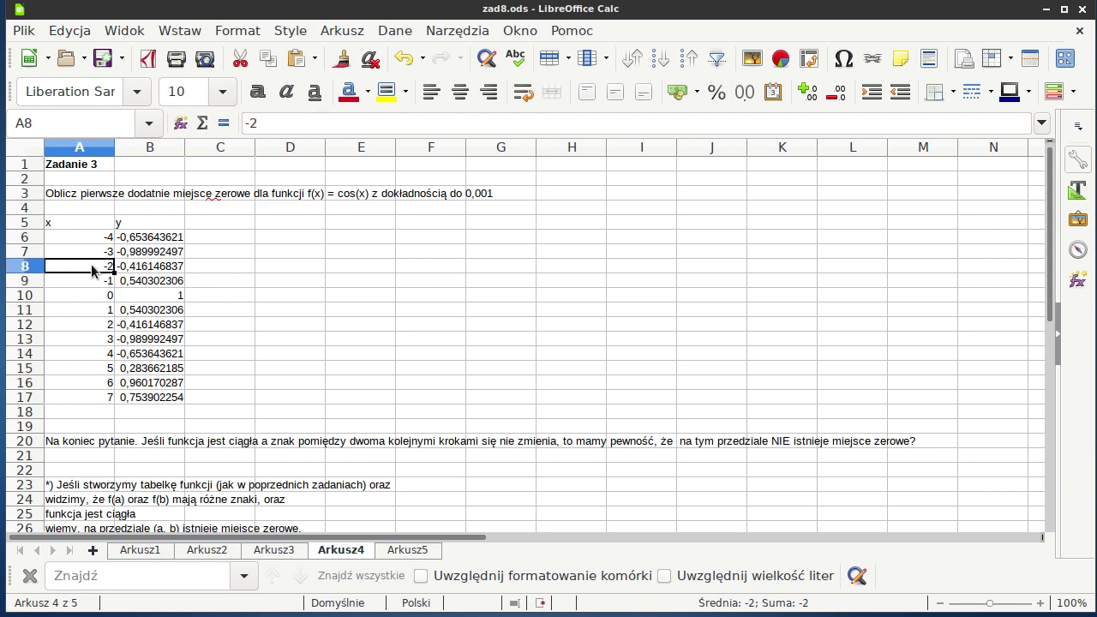
click(92, 282)
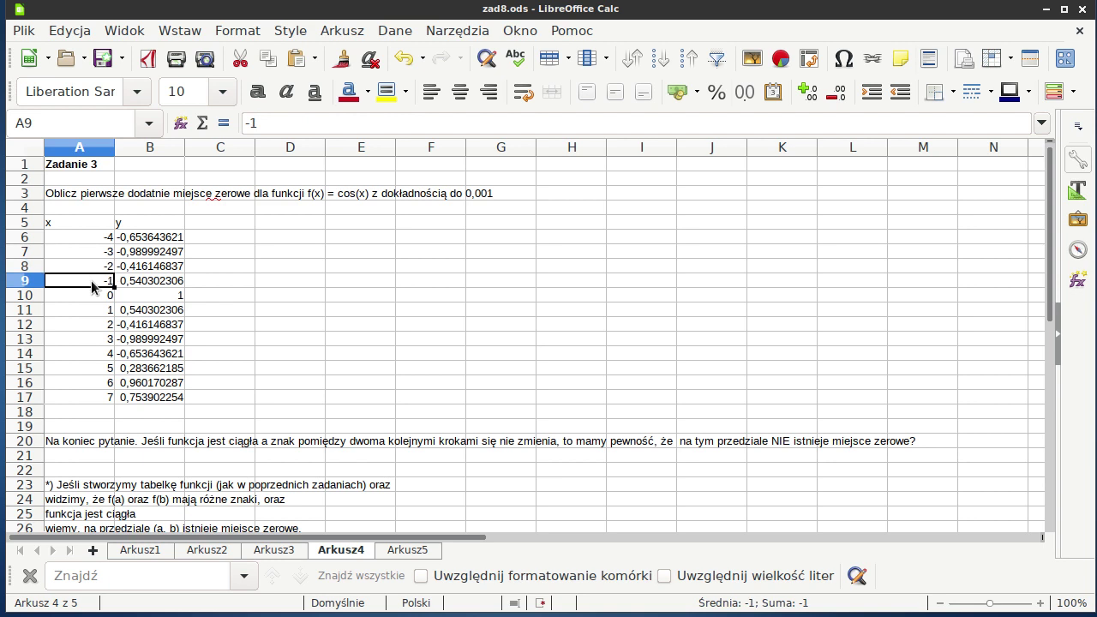
click(96, 269)
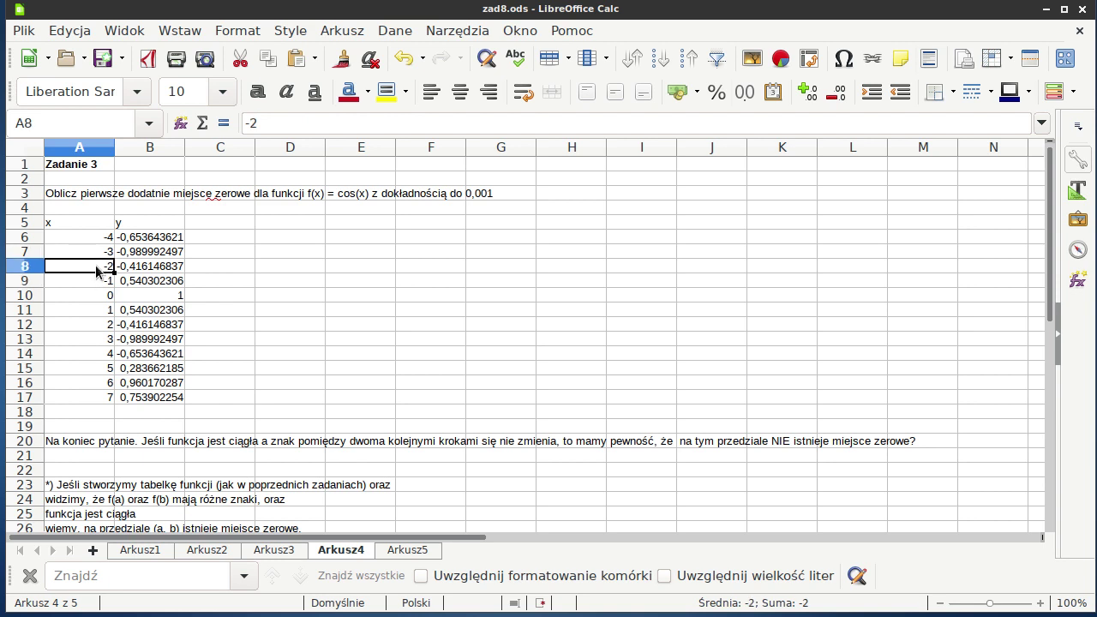
click(96, 285)
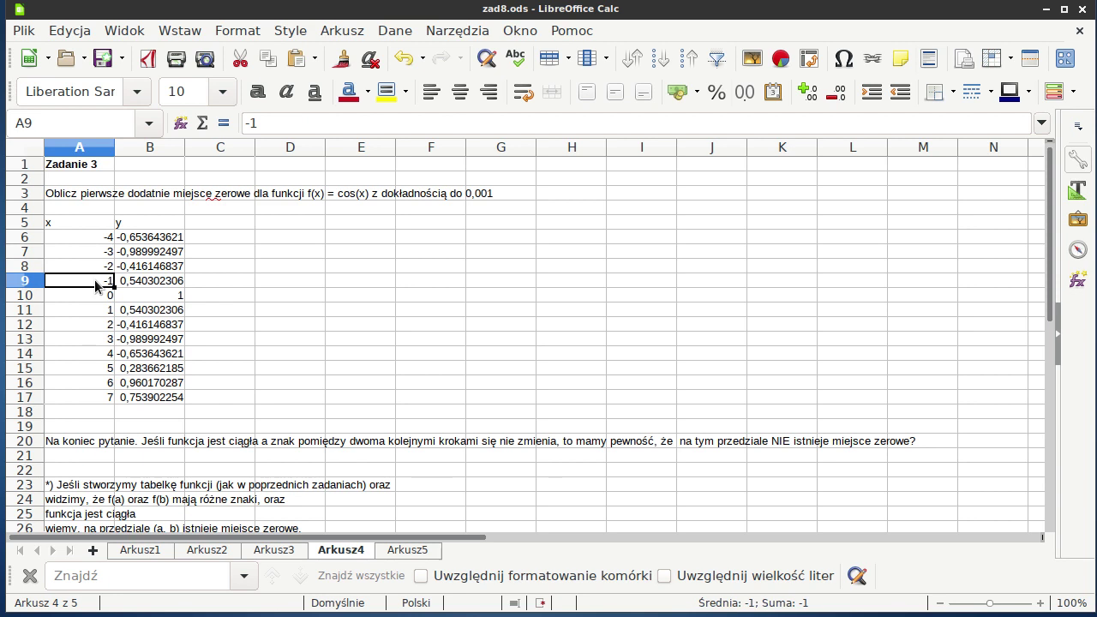
Copy the cosine formula from B6 into E6 and fill it down to E16.
click(159, 239)
key(ctrl+c)
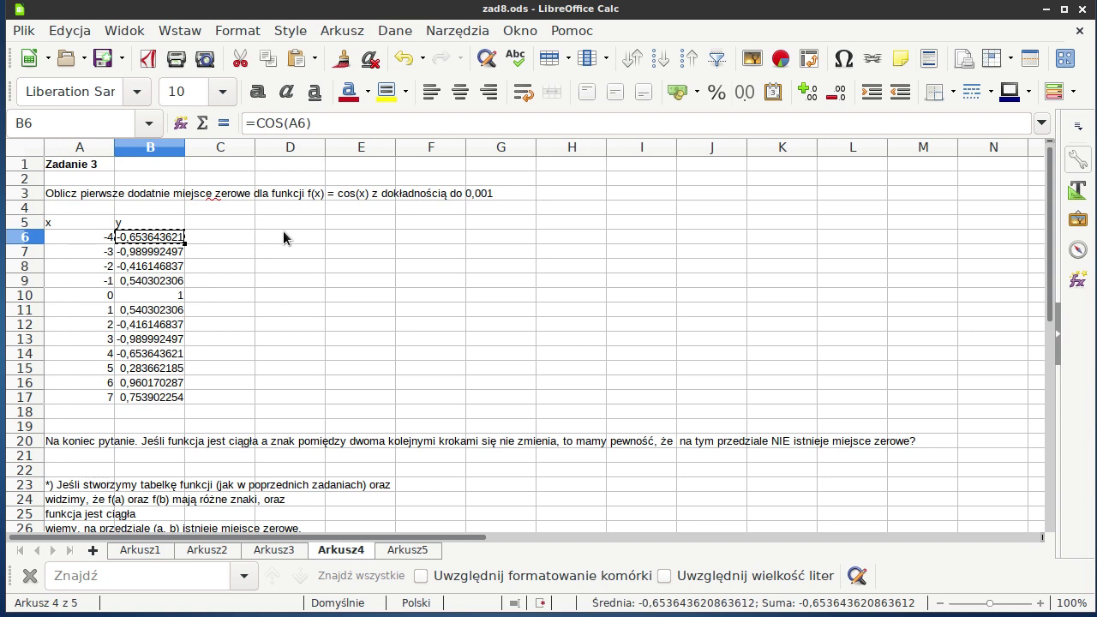
click(353, 237)
key(ctrl+v)
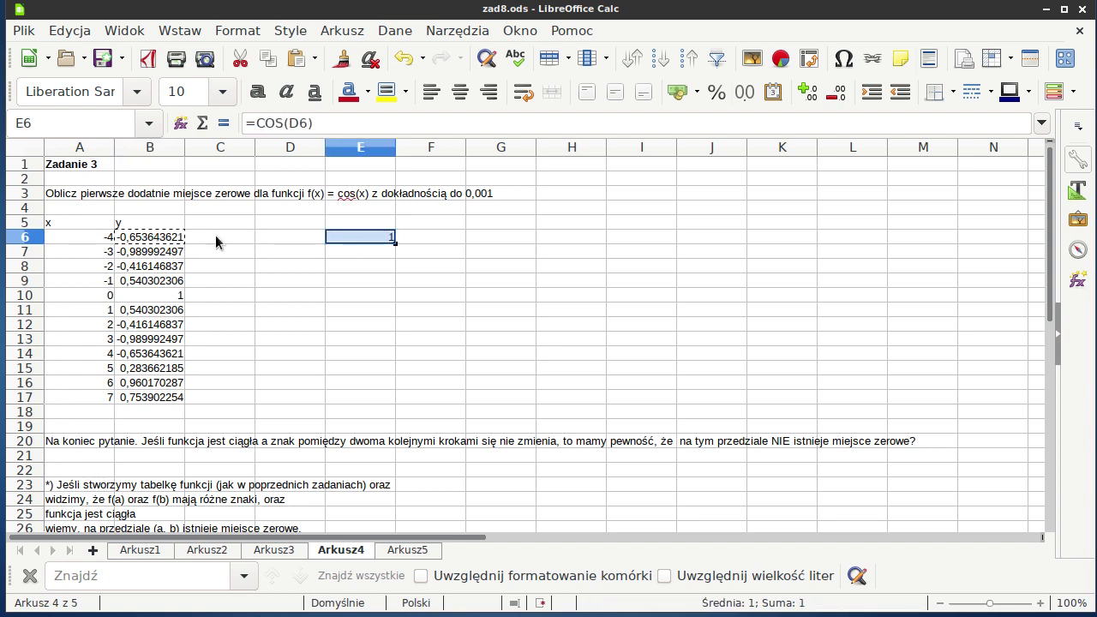
click(298, 235)
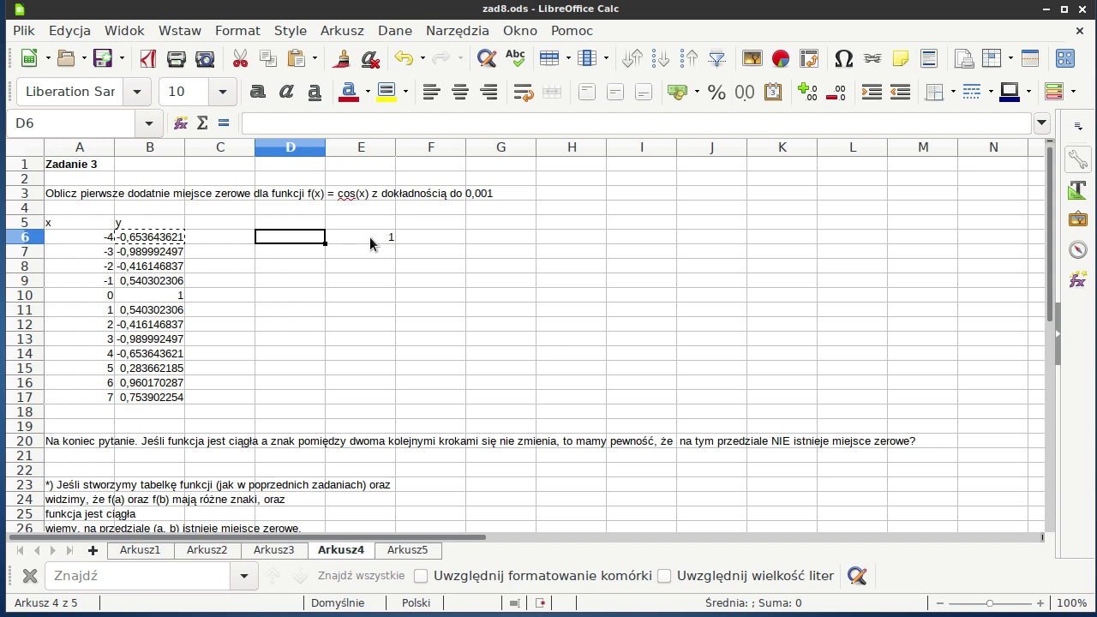
click(369, 237)
mouse_move(395, 243)
mouse_down()
mouse_move(406, 343)
mouse_move(398, 382)
mouse_up()
Enter x values -2 and -1,9 in D6:D7 and extend the series to -1 in D16.
click(302, 235)
text(-2)
key(Return)
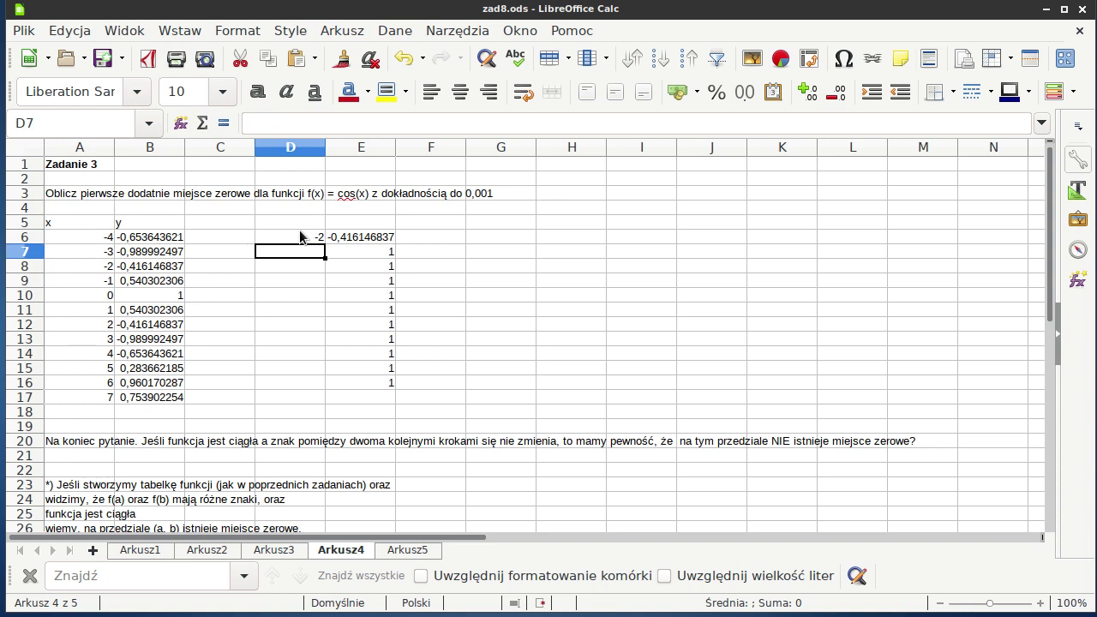
text(-)
text(1,9)
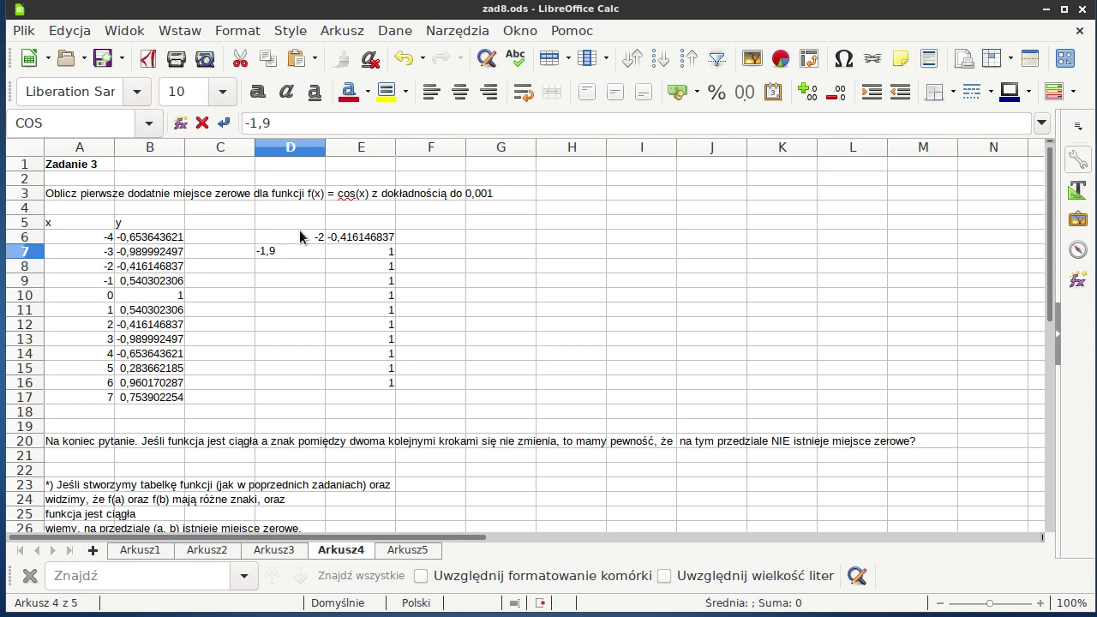
key(Return)
drag(305, 242, 326, 389)
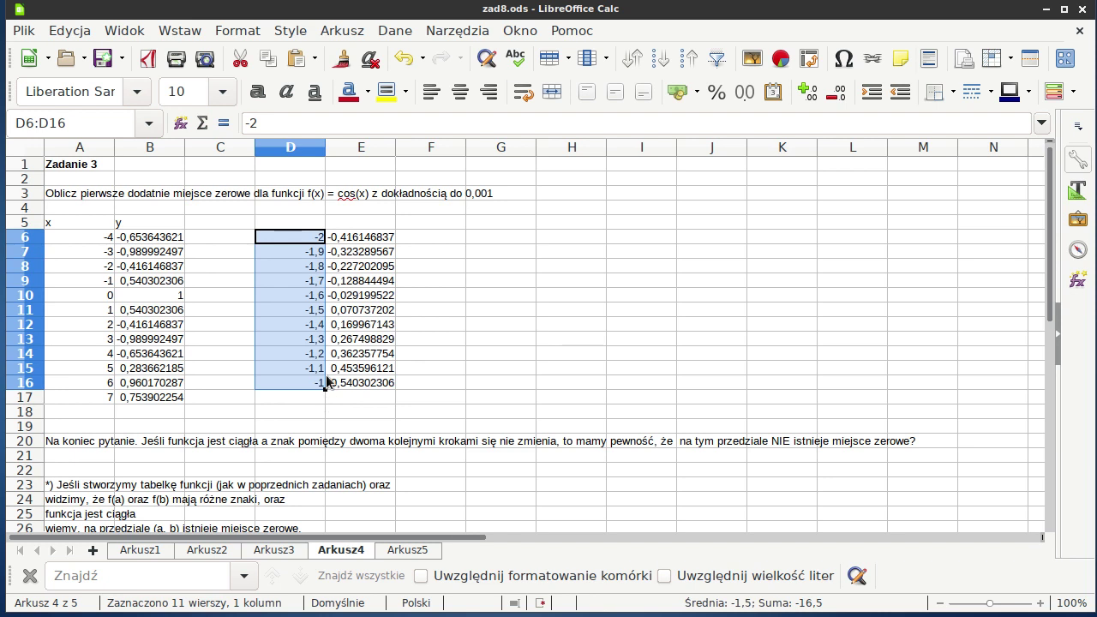
Review the D10, D11 values, the Arkusz2 chart and E6's formula, then go to Arkusz5.
click(315, 297)
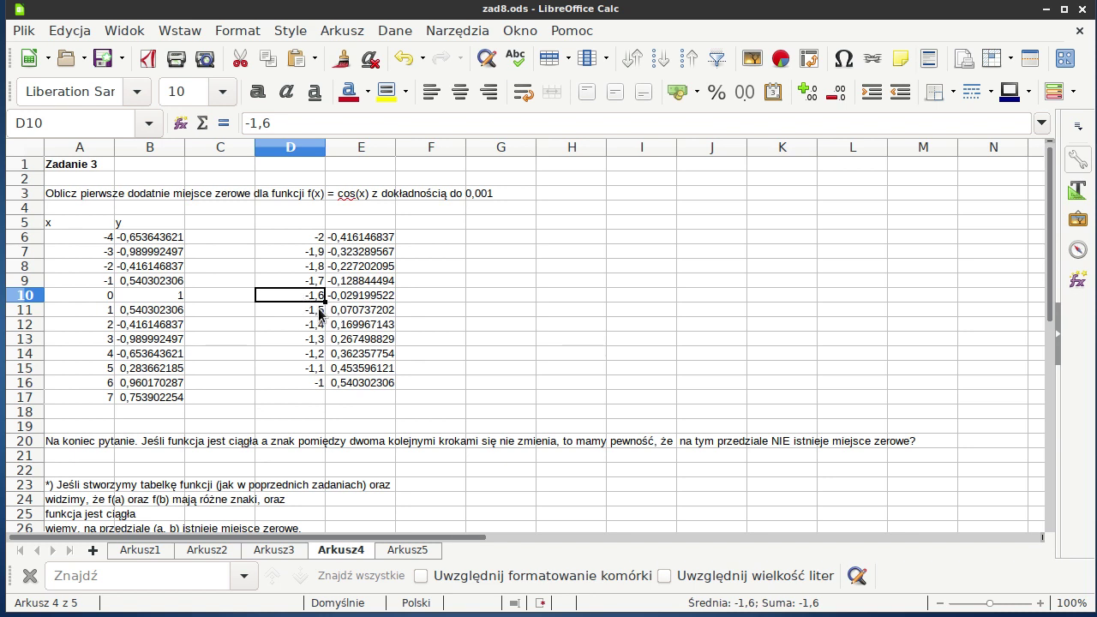
click(319, 308)
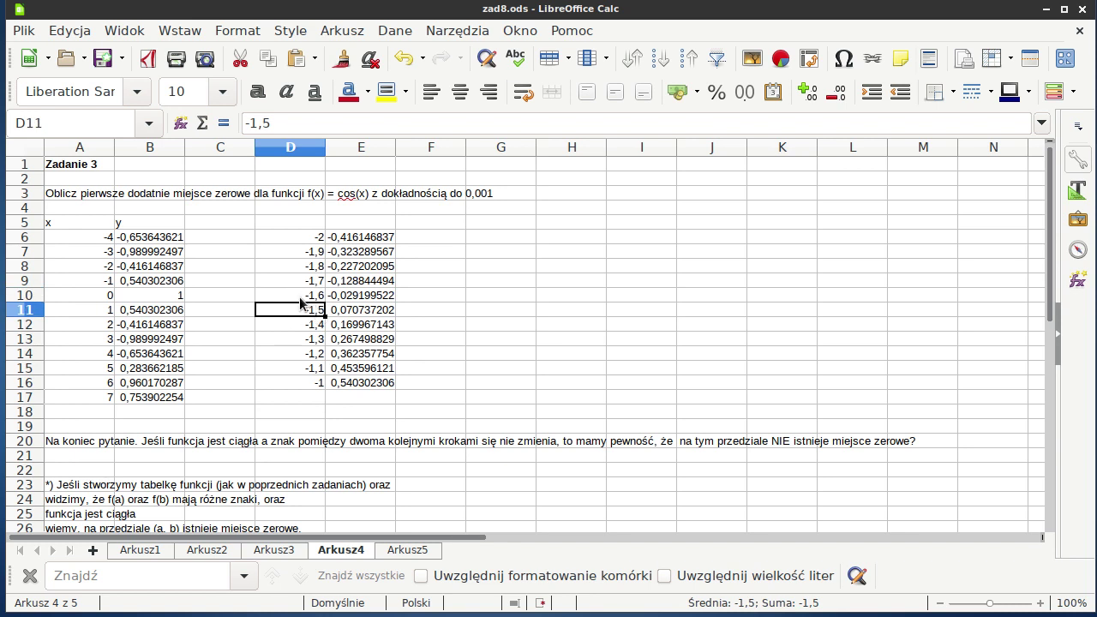
click(206, 550)
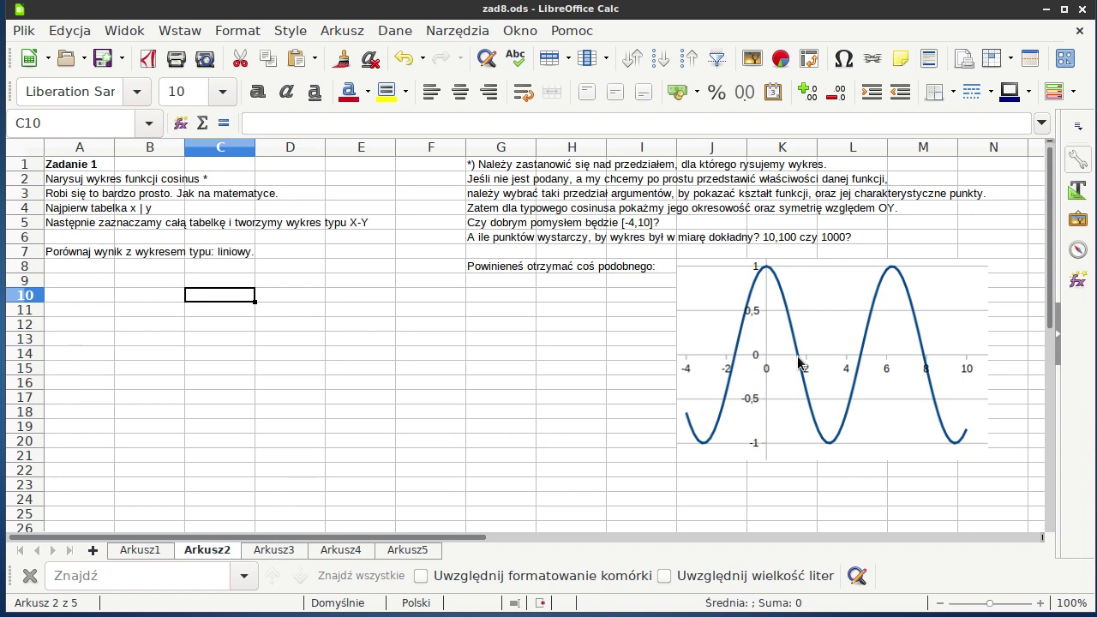
click(338, 546)
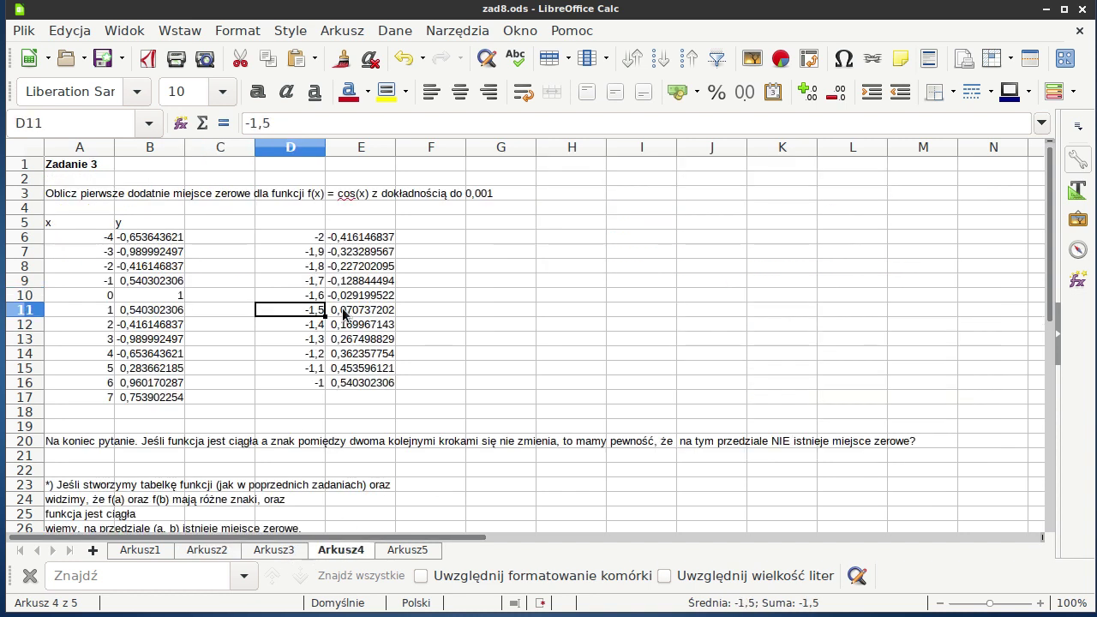
click(354, 239)
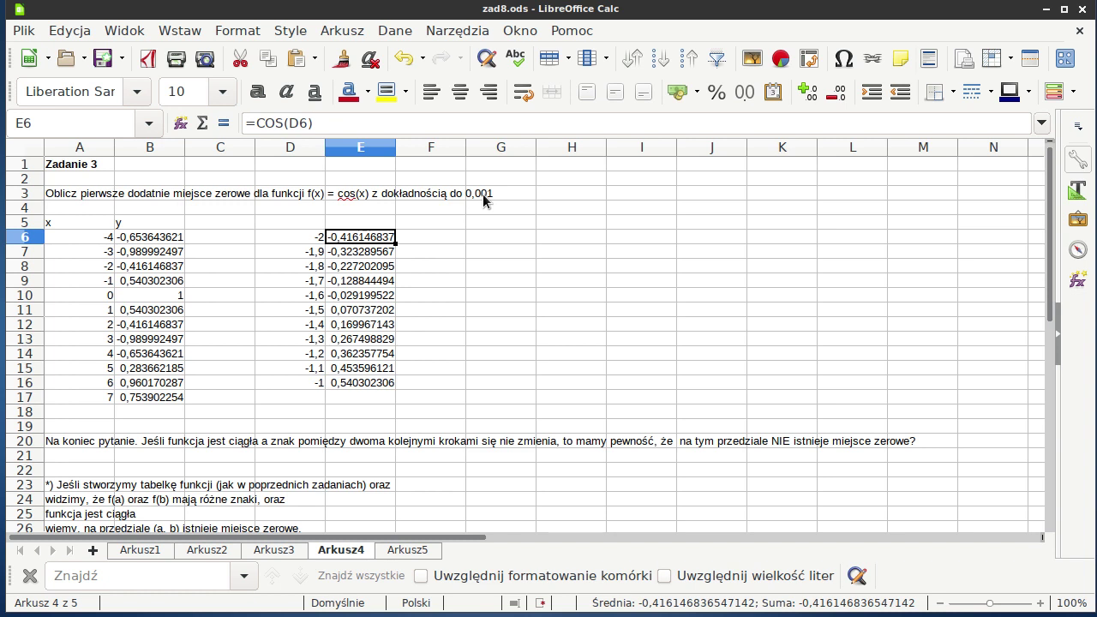
key(ctrl+Page_Down)
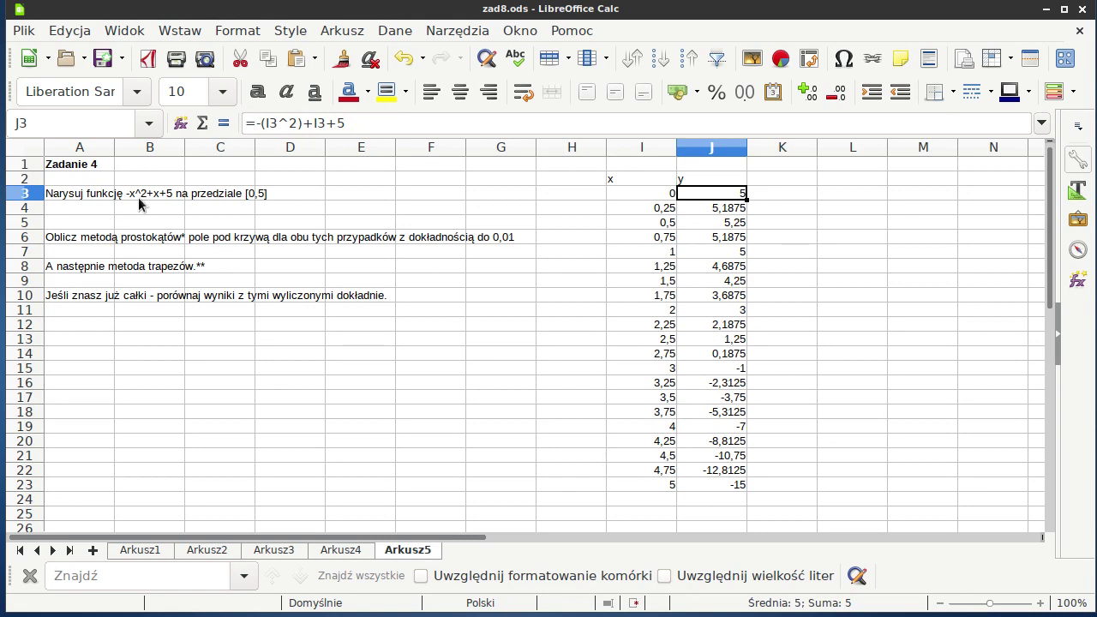
Check x values 0 and 5 and the J3 y formula, then select the table I2:J23.
click(634, 193)
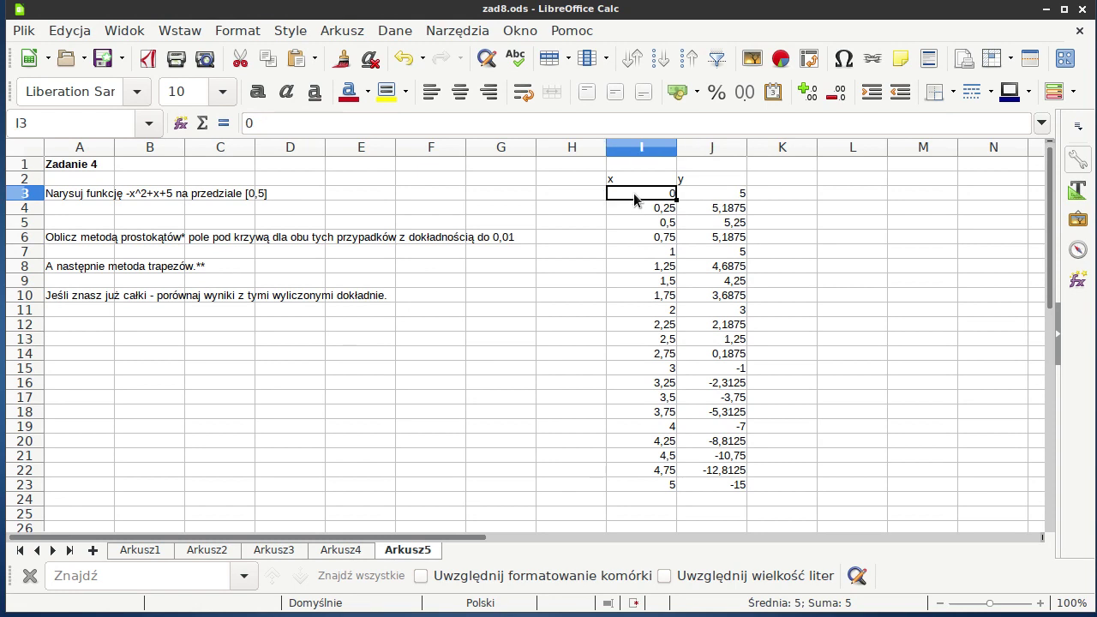
click(641, 485)
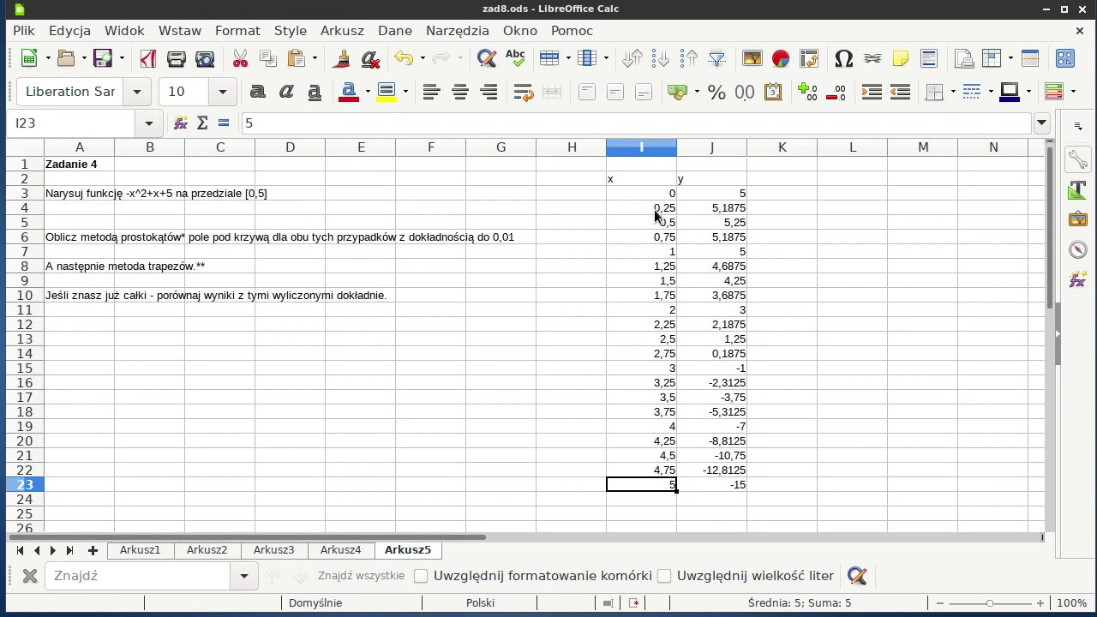
click(718, 195)
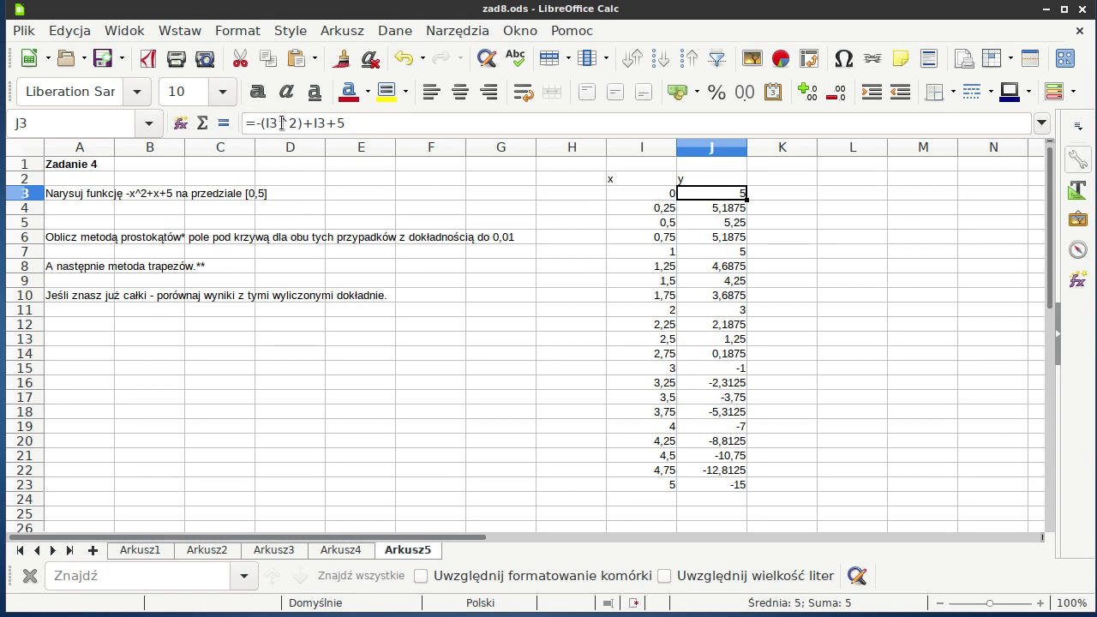
drag(403, 122, 256, 122)
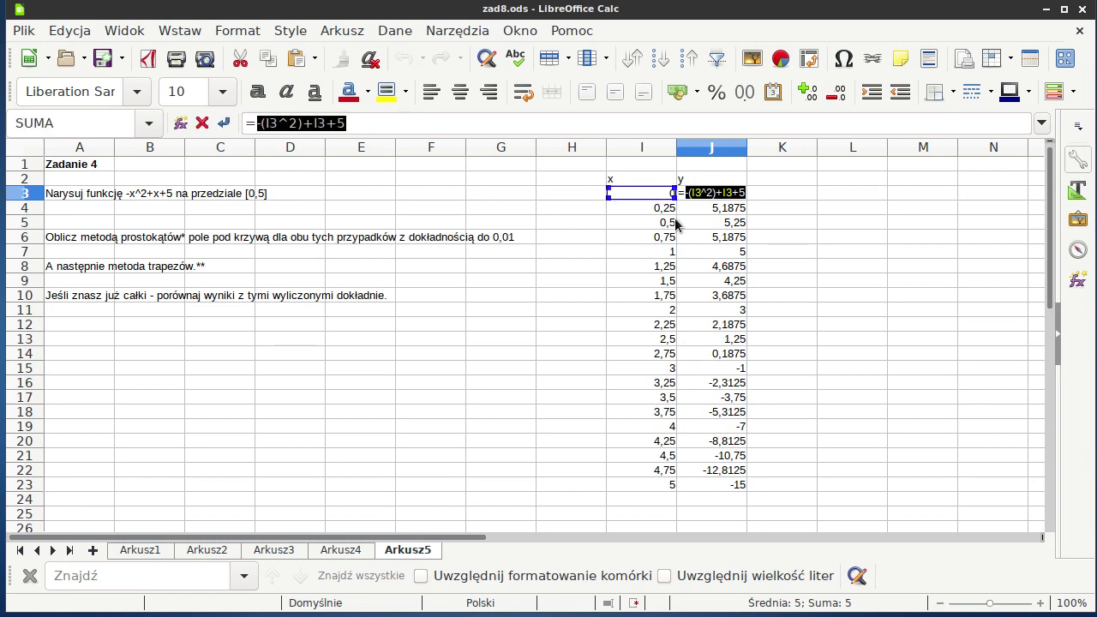
key(Escape)
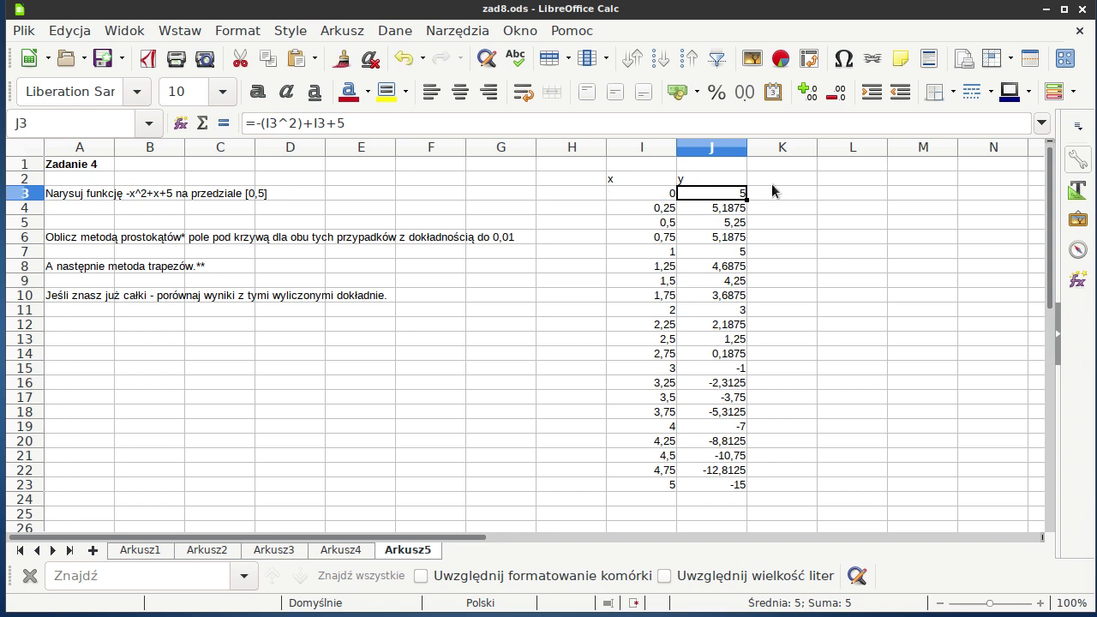
key(ctrl+KP_Multiply)
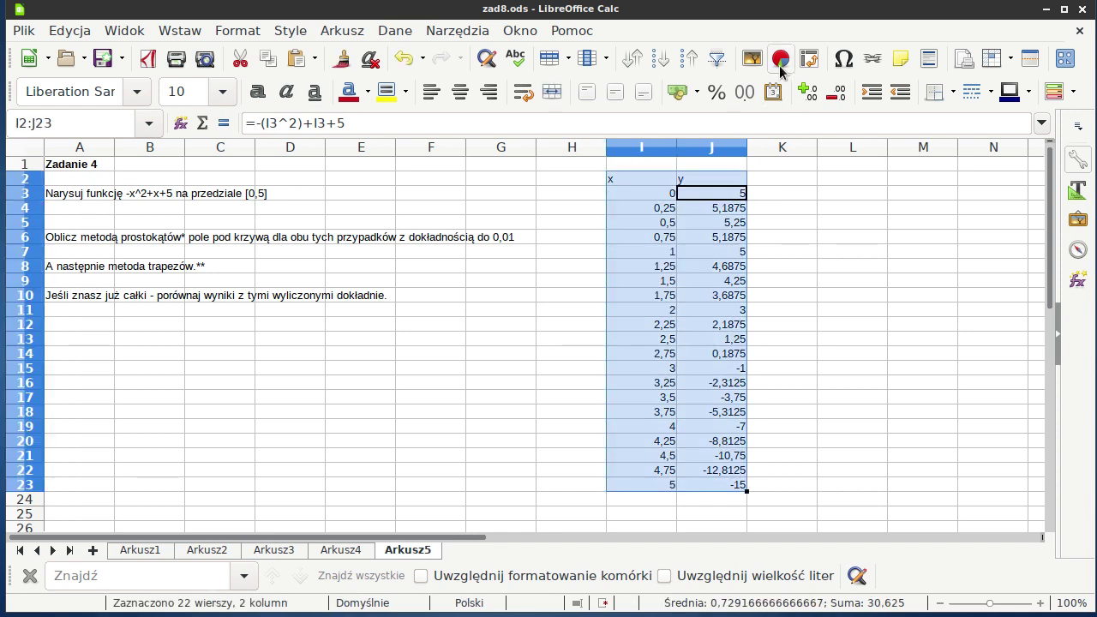
Insert a Tylko linie Punktowy (XY) chart of the table and shrink it below the task text.
click(782, 60)
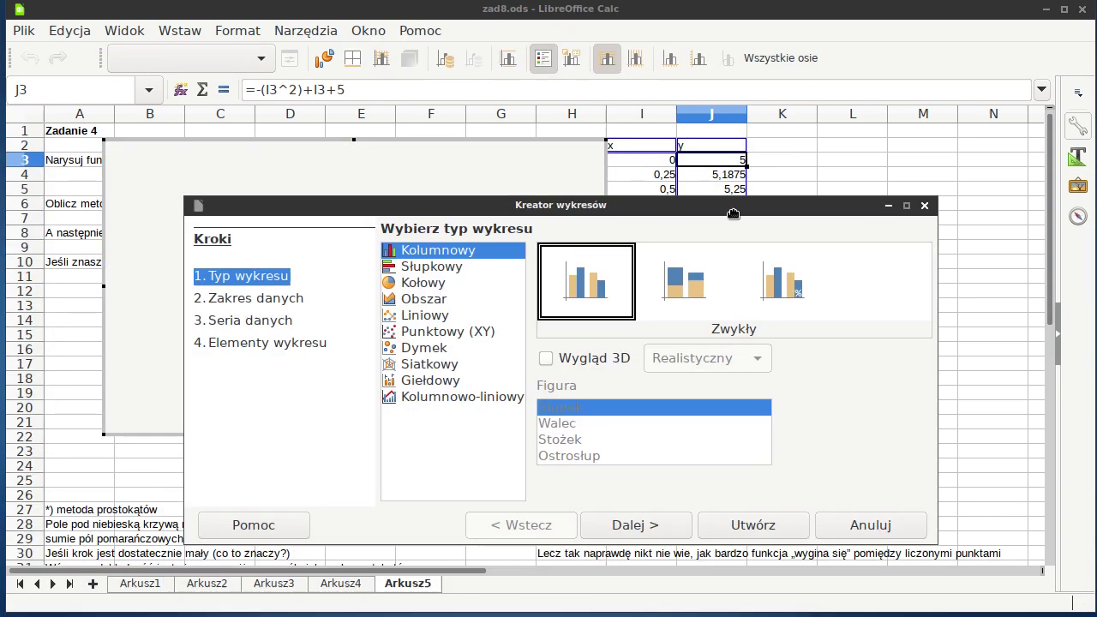
click(463, 329)
click(773, 270)
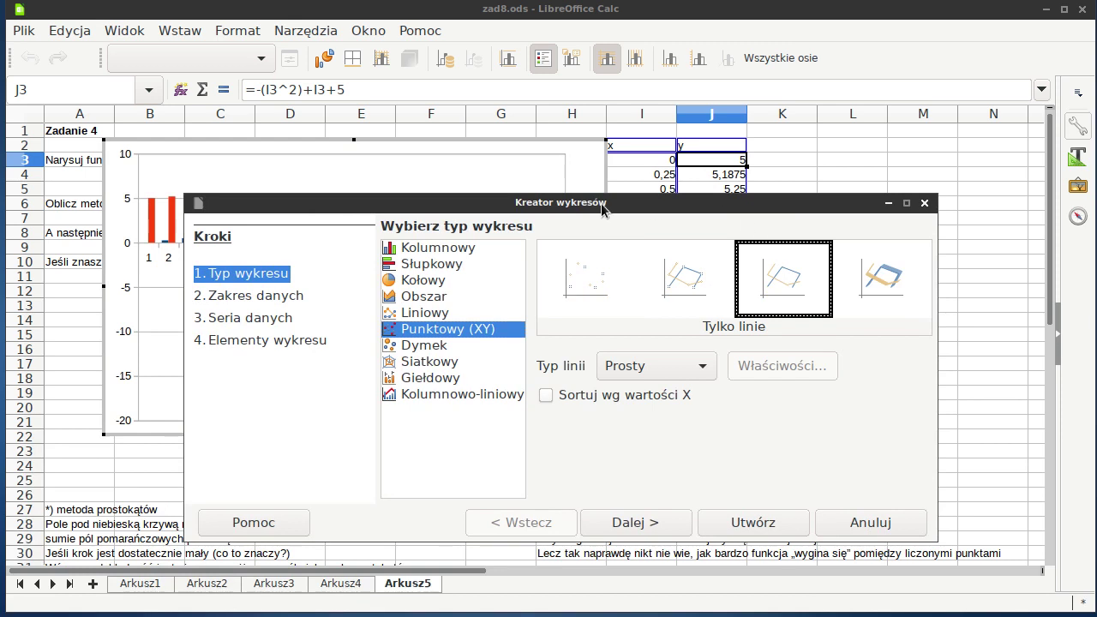
drag(595, 203, 786, 431)
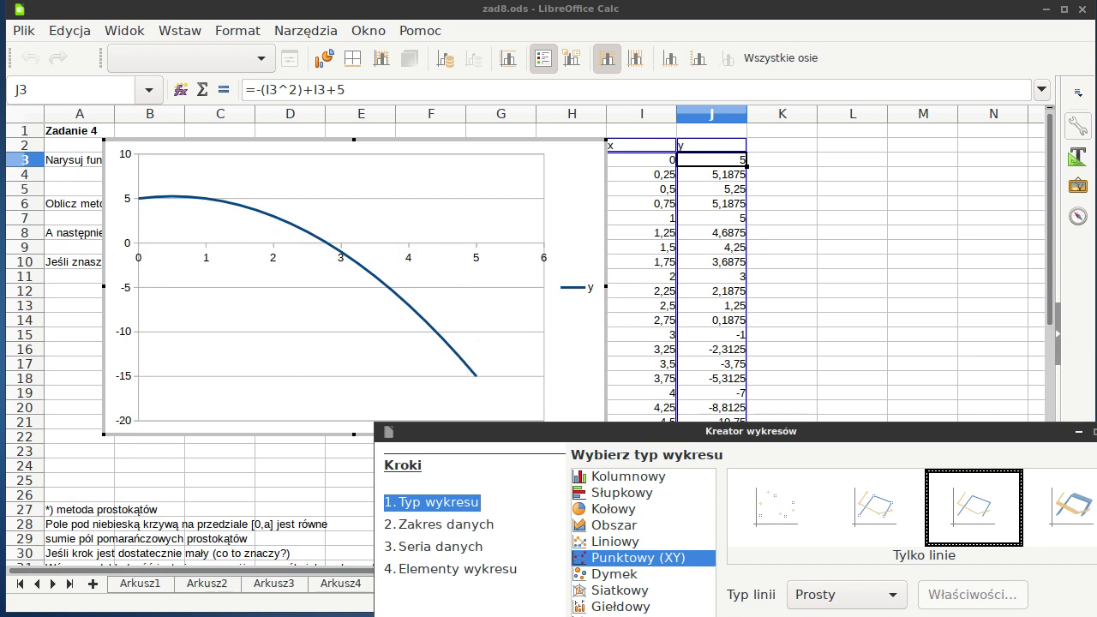
click(774, 475)
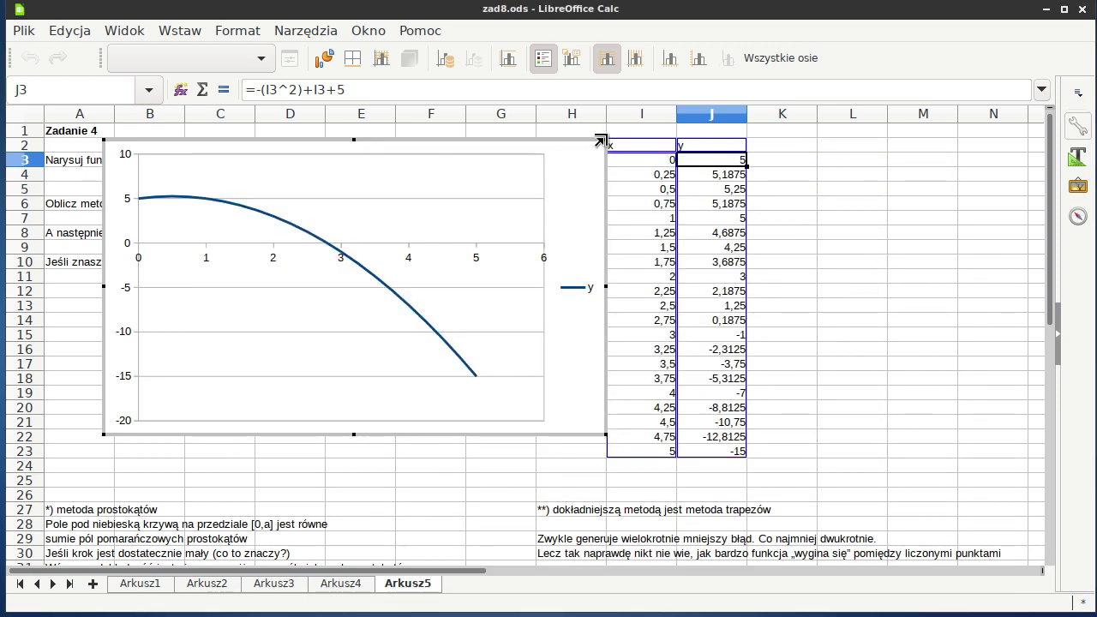
mouse_move(606, 139)
mouse_down()
mouse_move(502, 235)
mouse_move(476, 285)
mouse_up()
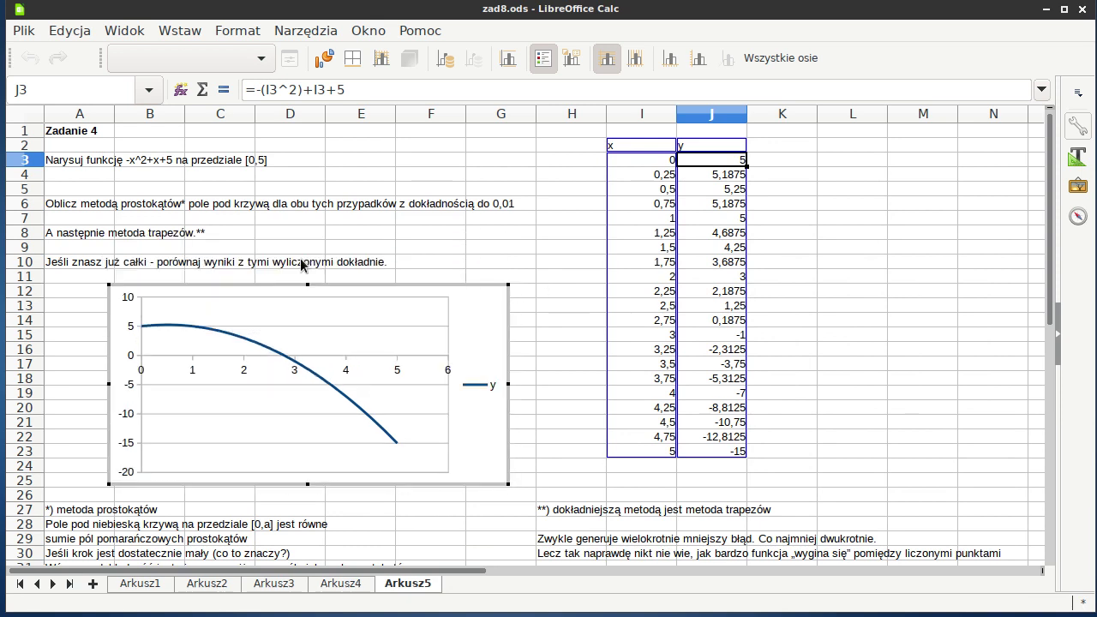
scroll(545, 257, down, 1)
scroll(546, 257, down, 6)
scroll(547, 257, down, 4)
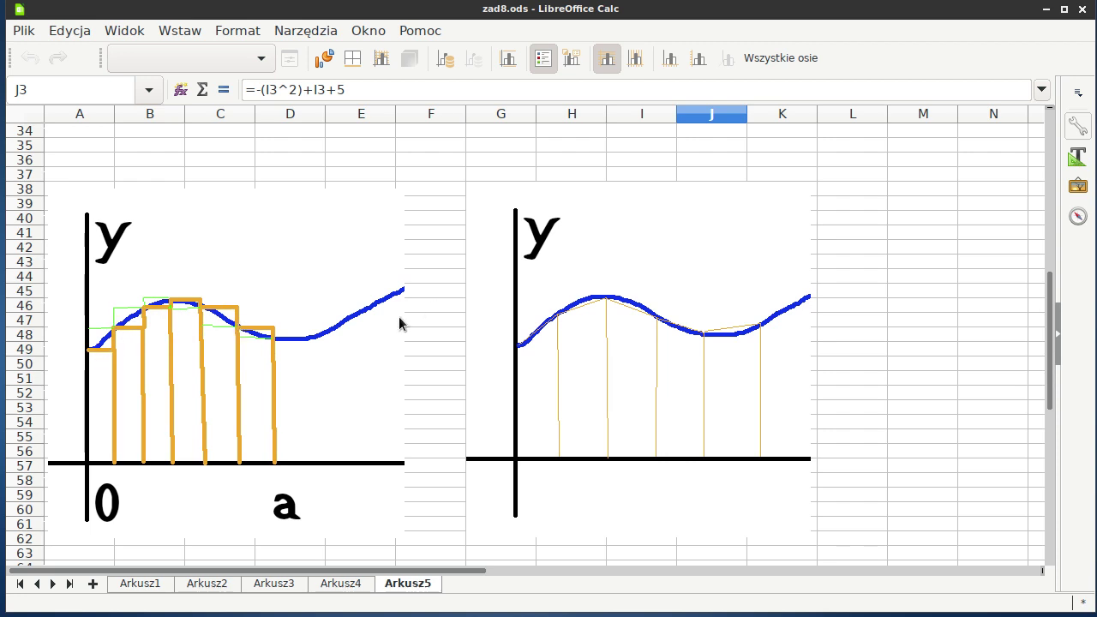
scroll(865, 221, up, 8)
scroll(865, 221, down, 6)
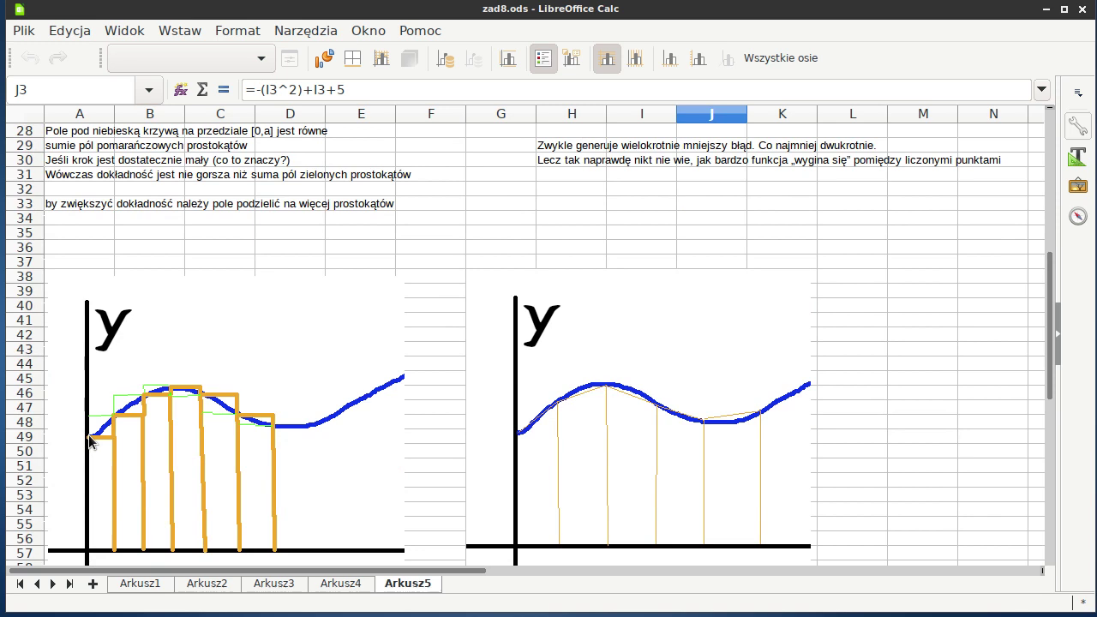
scroll(770, 249, up, 9)
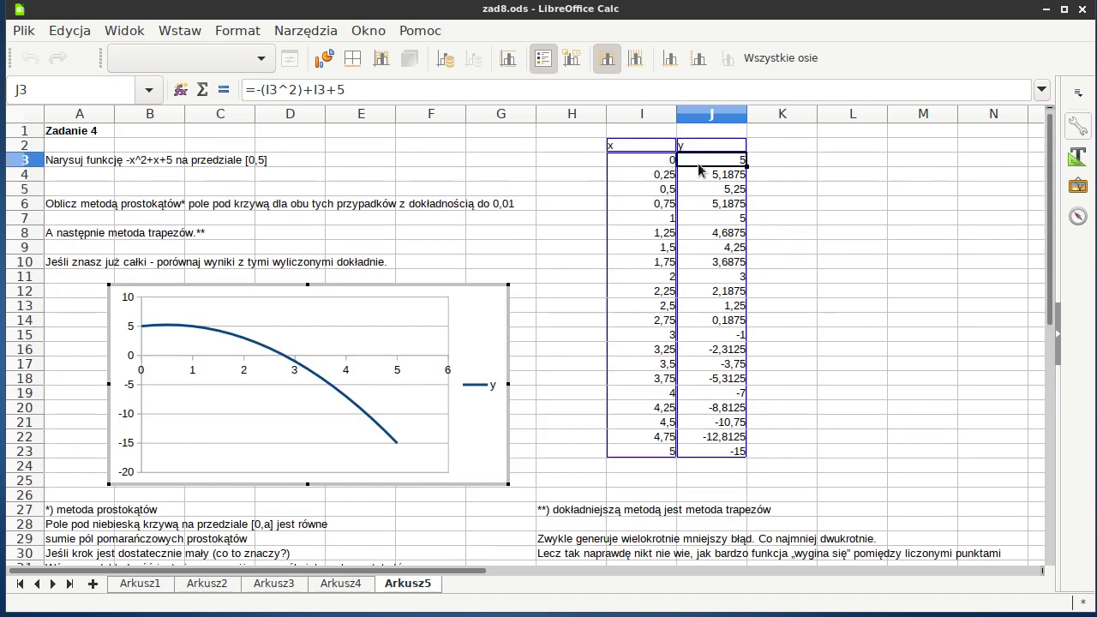
Enter the first rectangle area formula =(I4-I3)*J3 in K4.
click(787, 188)
click(786, 190)
click(788, 214)
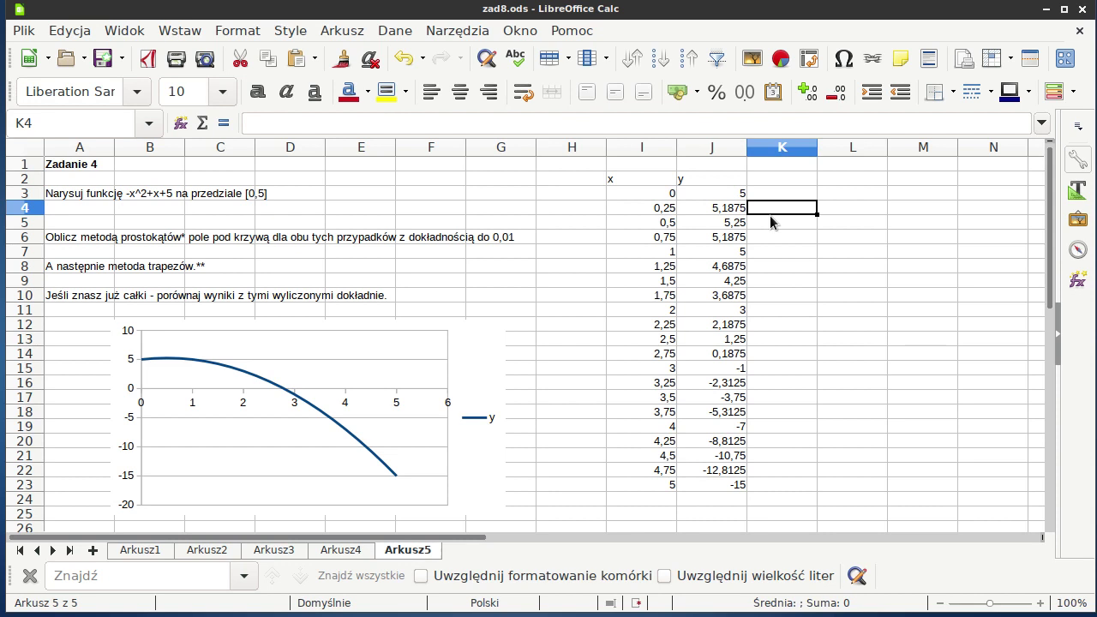
text(=()
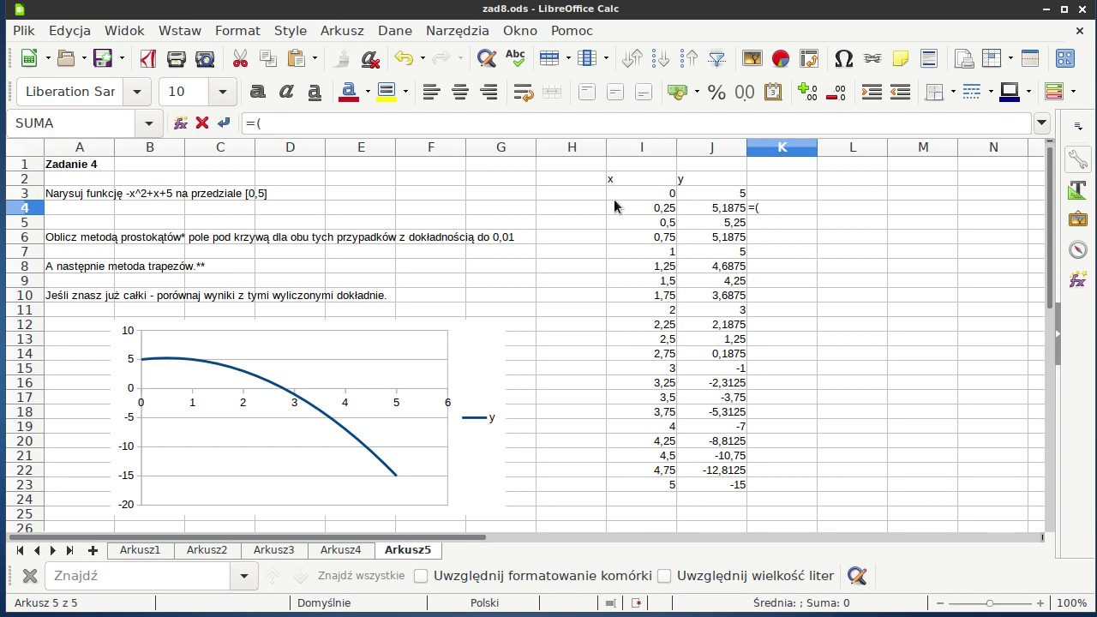
click(650, 213)
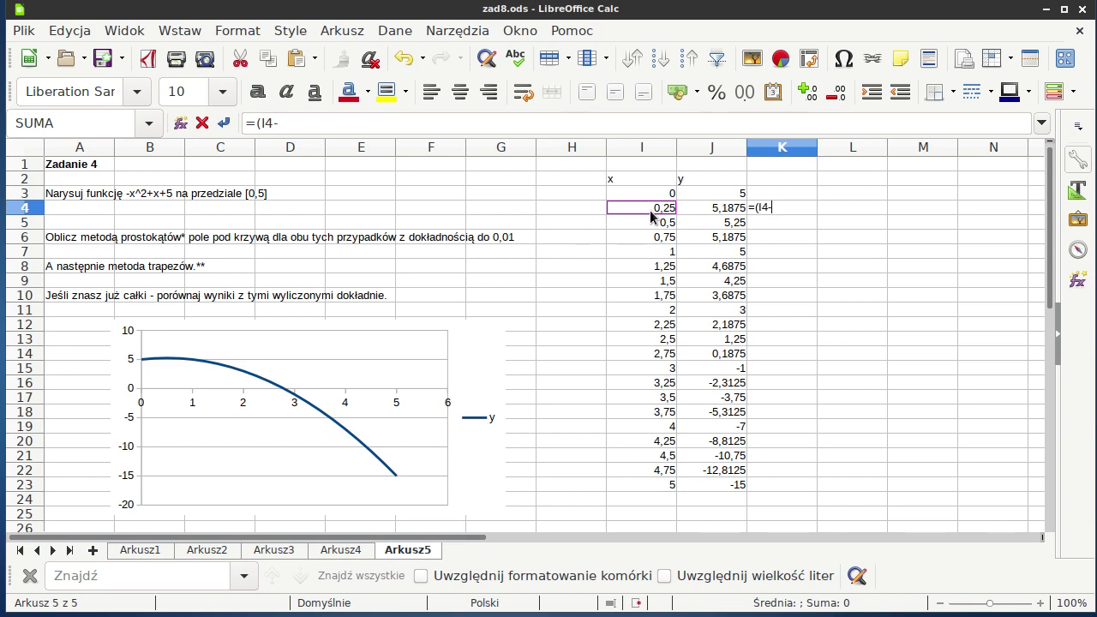
click(657, 194)
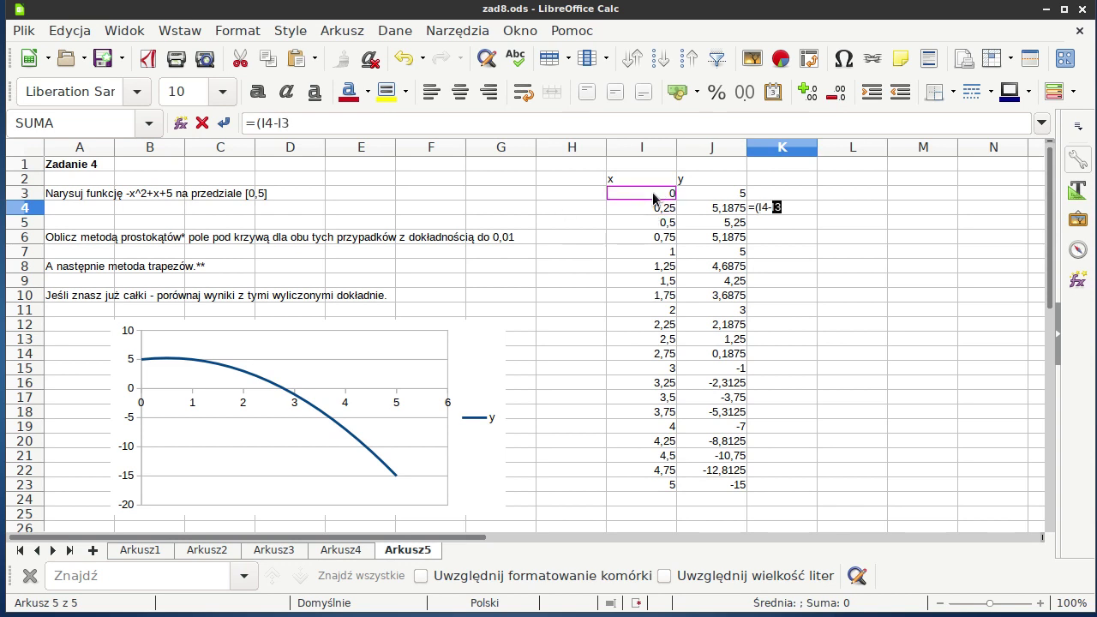
text()*)
click(736, 196)
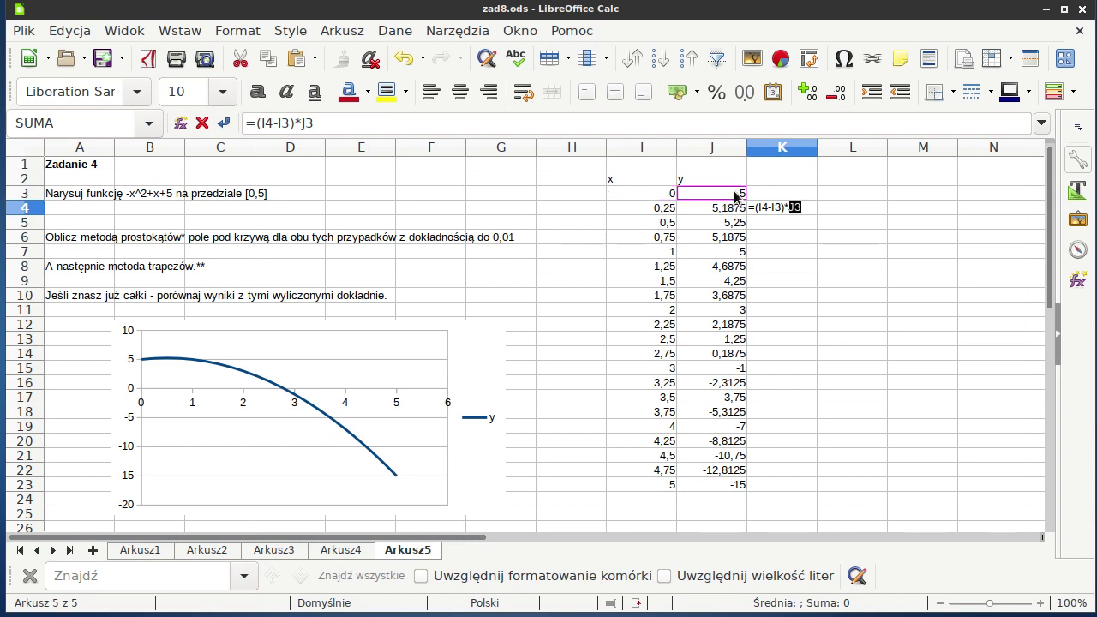
key(Return)
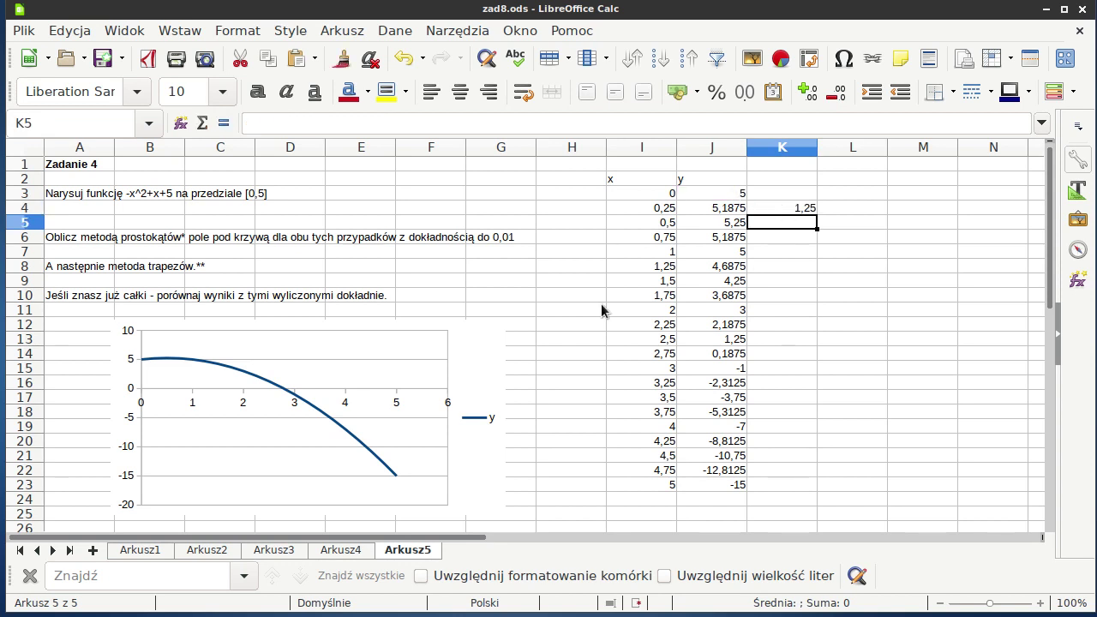
Fill the area formula from K4 down to K23.
scroll(557, 306, down, 8)
scroll(557, 306, down, 4)
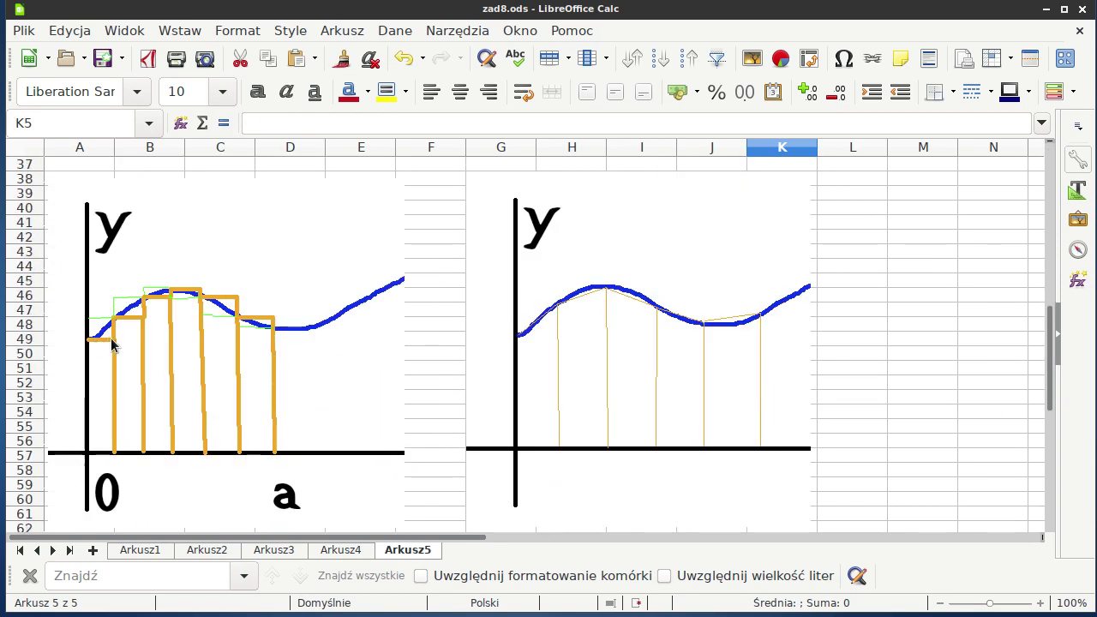
scroll(737, 270, up, 12)
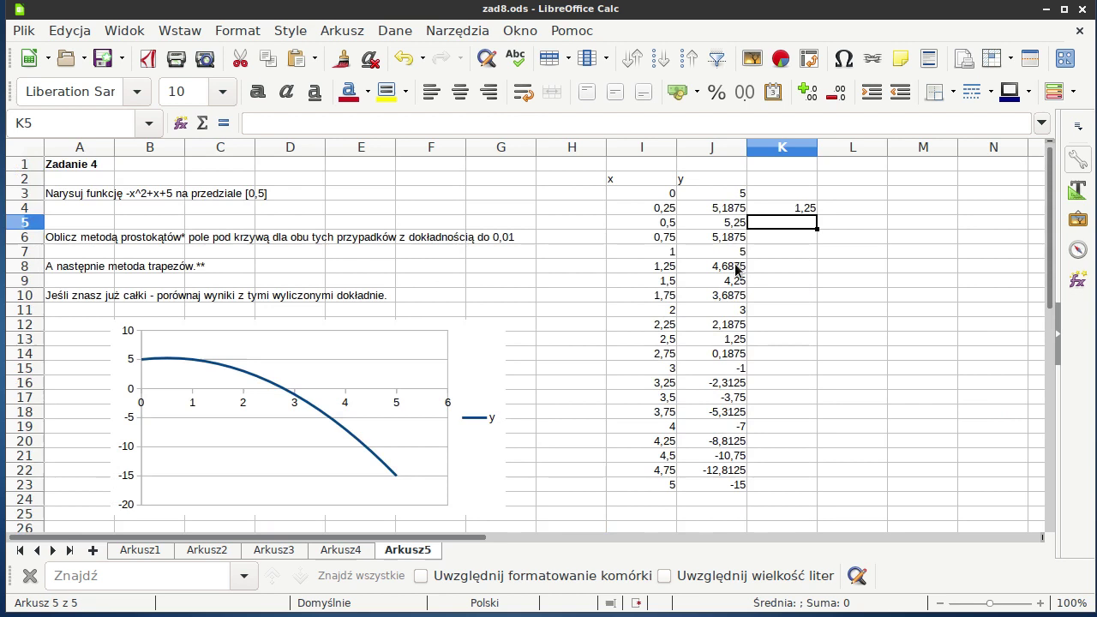
click(811, 209)
double_click(817, 215)
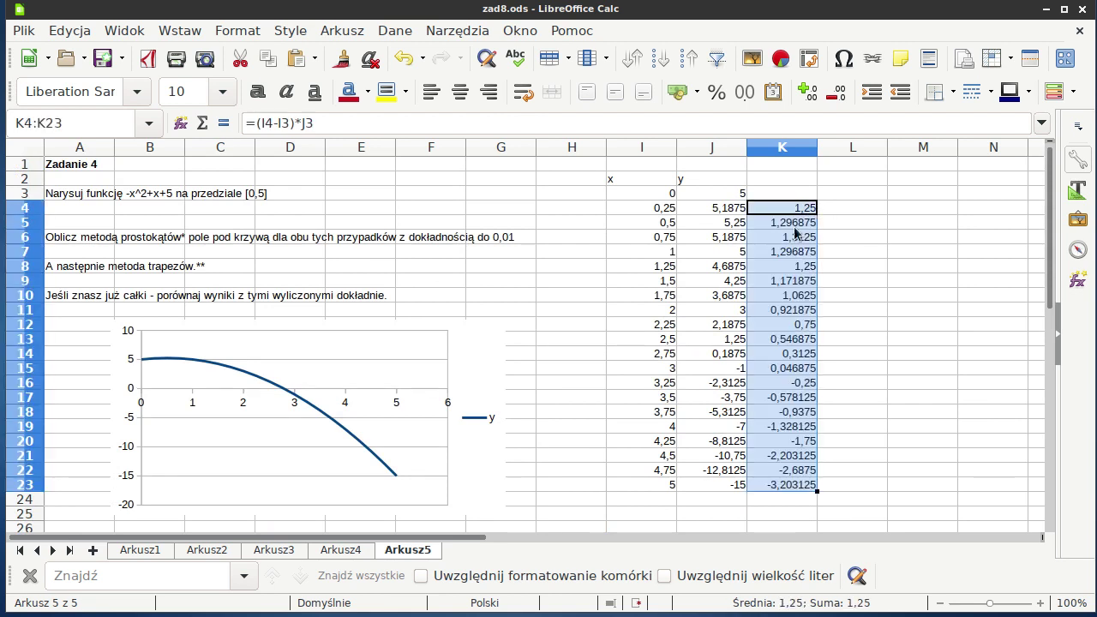
Total the areas in K24 with =SUMA(K4:K23) and make it bold.
click(783, 497)
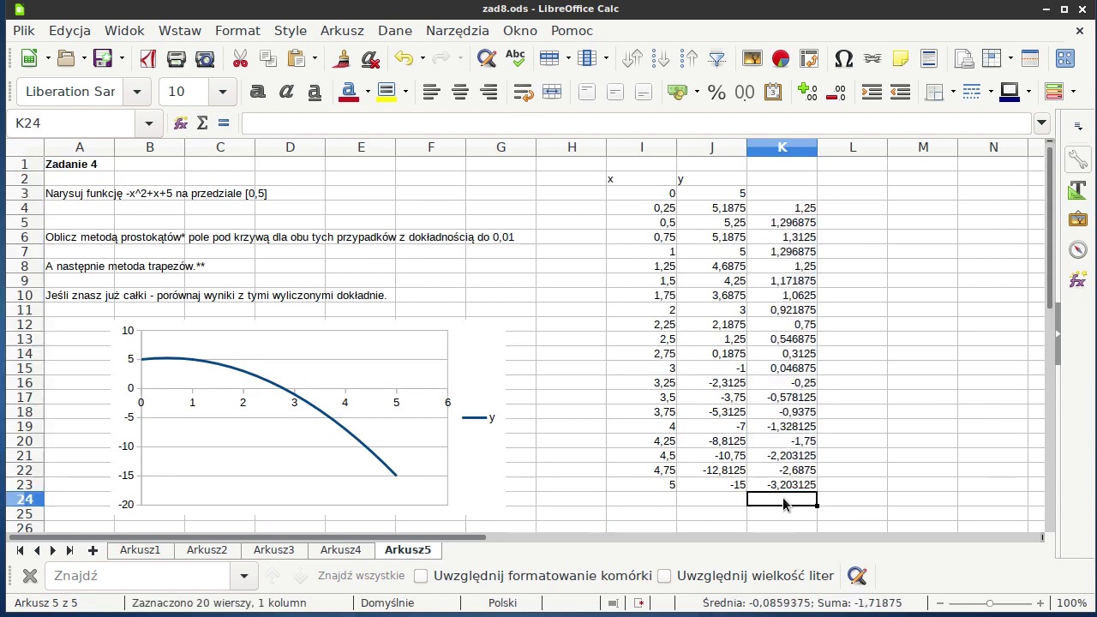
click(202, 122)
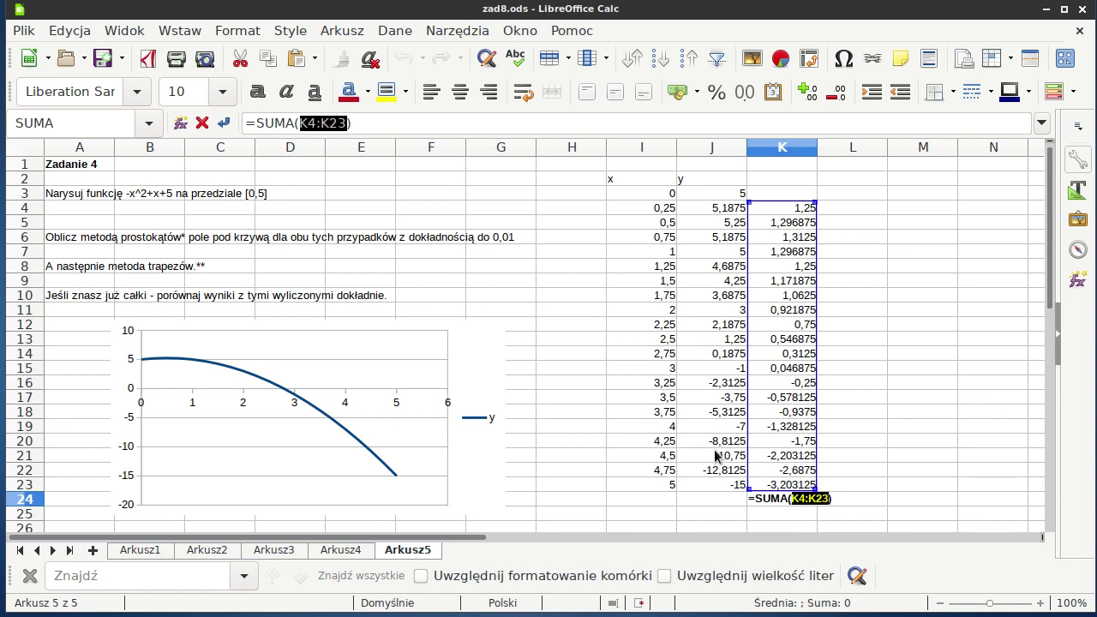
key(Return)
click(781, 504)
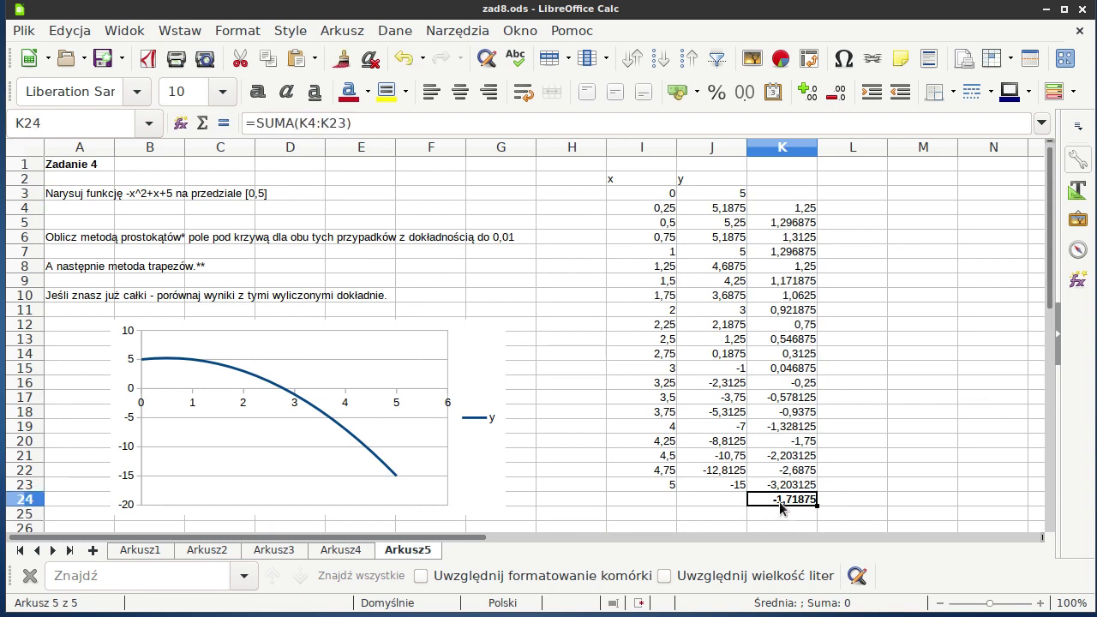
key(ctrl+b)
Colour the K24 total -1,71875 dark red and glance at the method sketches below.
click(349, 91)
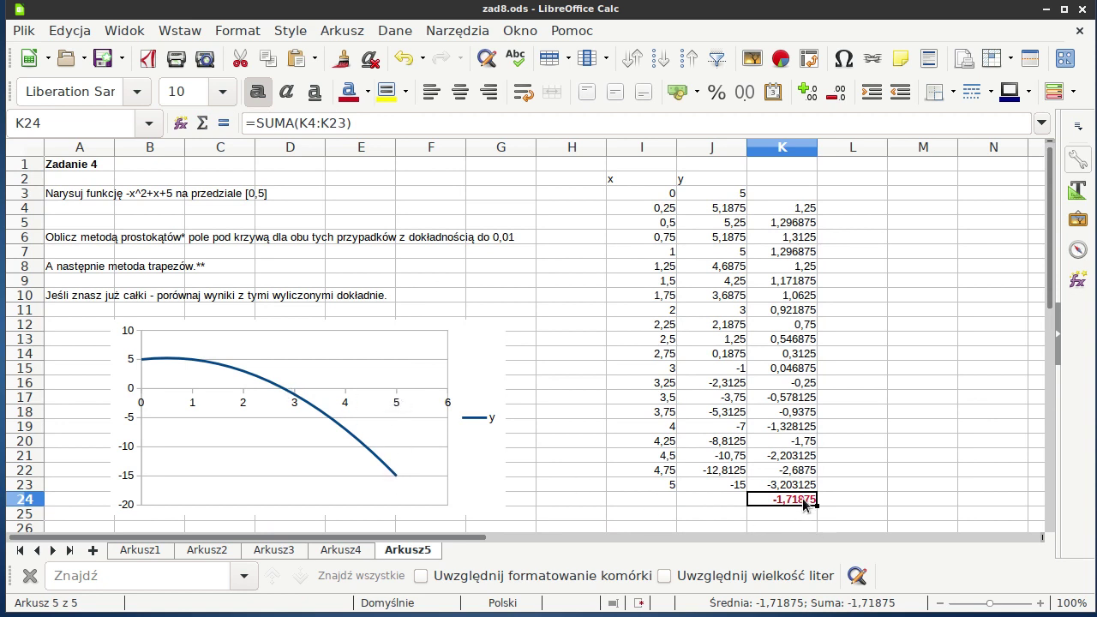
scroll(576, 378, down, 12)
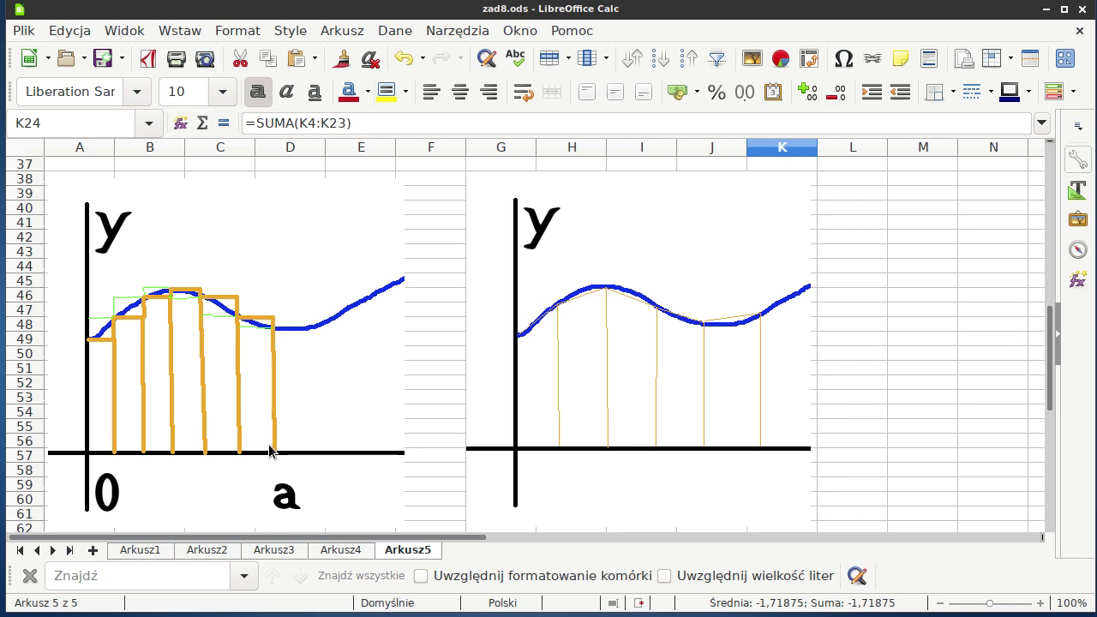
scroll(861, 320, up, 12)
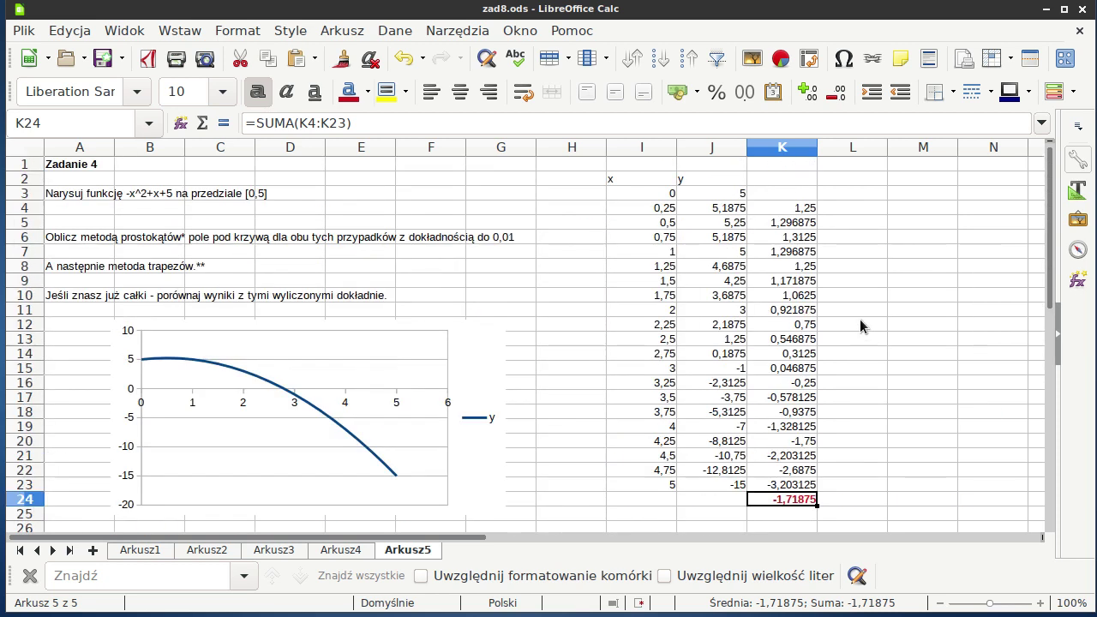